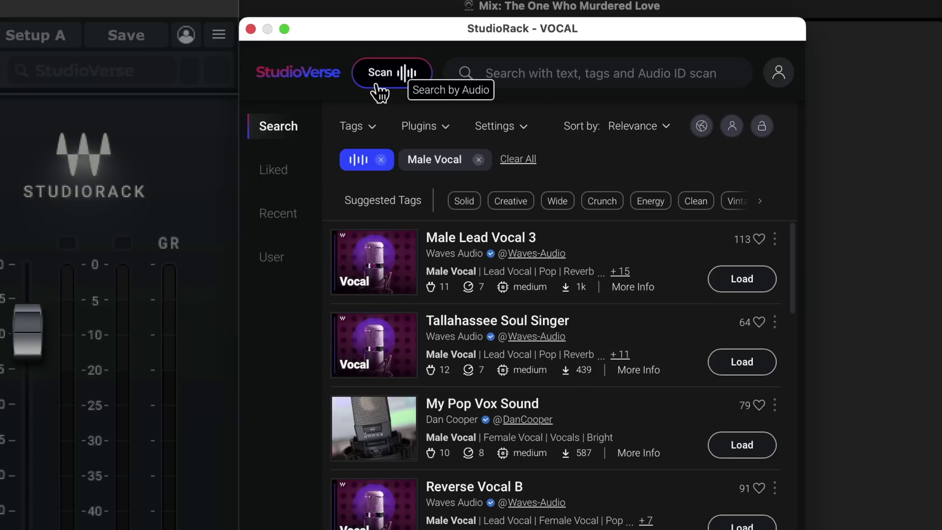
# Filter the StudioVerse chain search by the Male Vocal tag, load the Male Lead Vocal 3 chain and play the track.
pyautogui.write('Male Vocal')
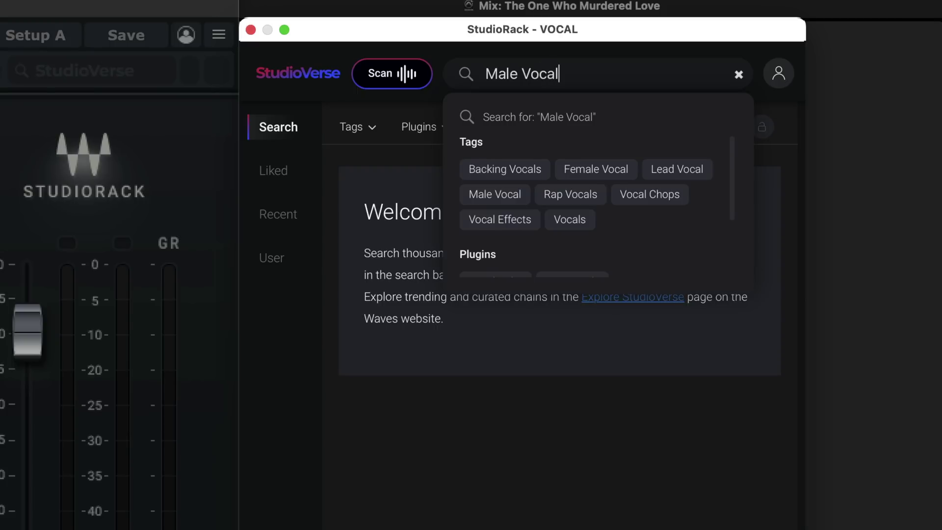
pyautogui.click(489, 201)
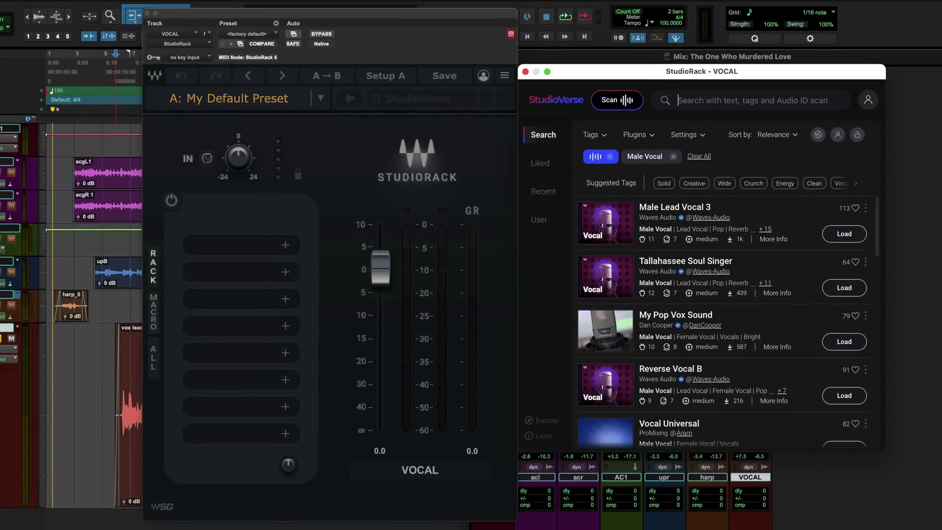
pyautogui.click(844, 234)
pyautogui.press('space')
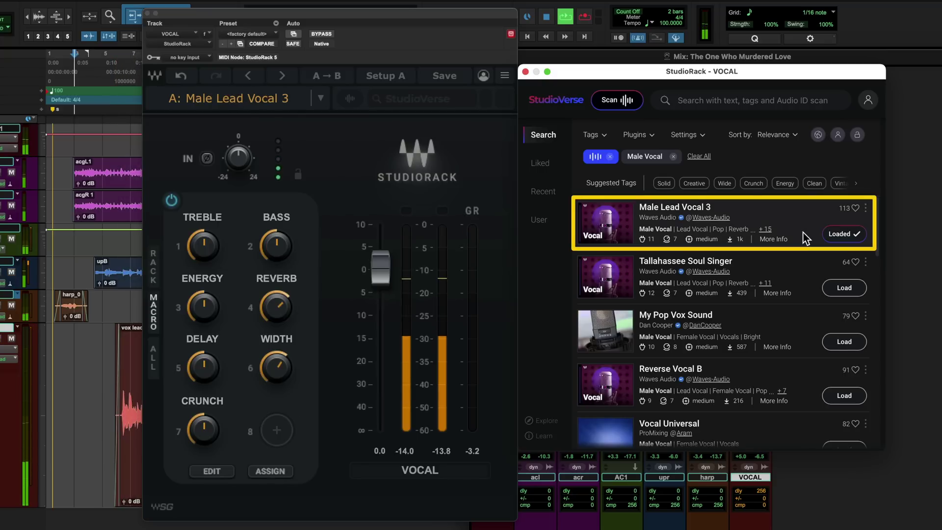
# Load the Vocal Controller chain from further down the results, audition it on the vocal and stop playback.
pyautogui.scroll(-10, 814, 343)
pyautogui.click(843, 428)
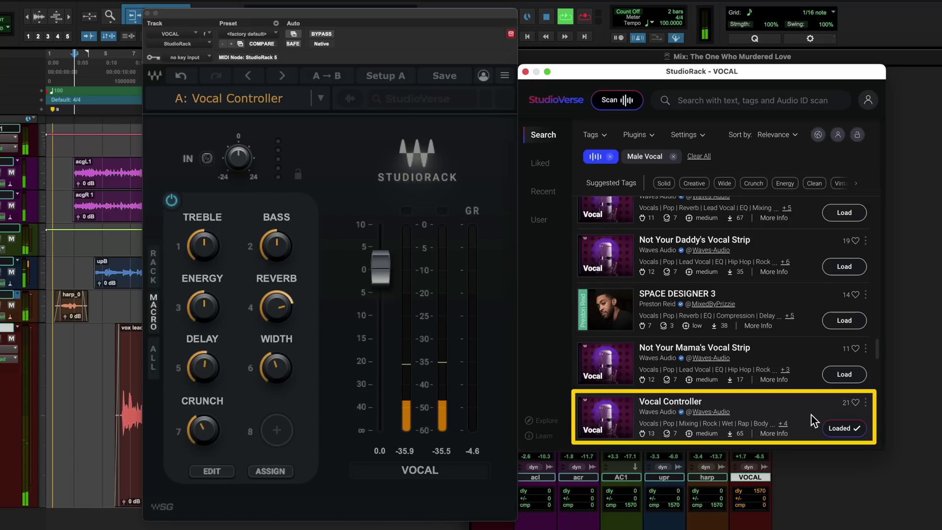
pyautogui.press('space')
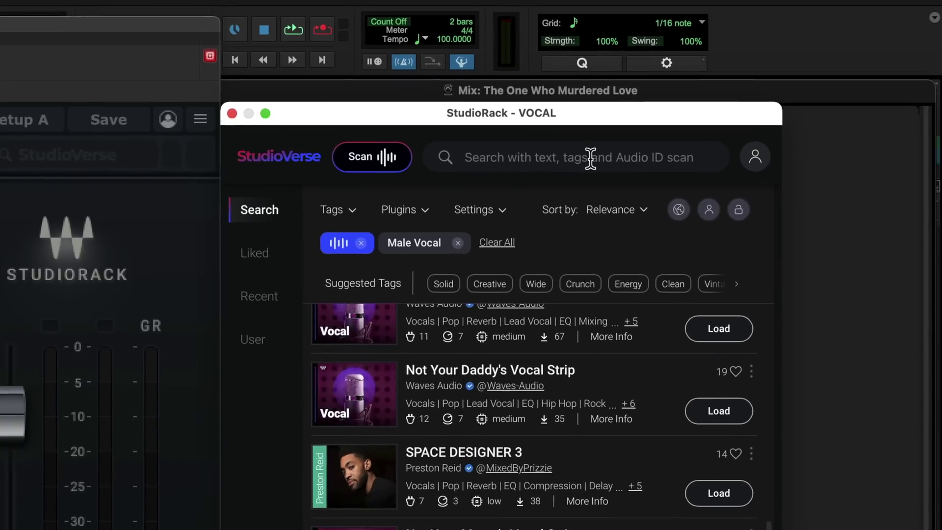
# Narrow the chain search further by adding the Retro and Vocal Effects tags.
pyautogui.click(741, 100)
pyautogui.write('re')
pyautogui.press('BackSpace')
pyautogui.press('BackSpace')
pyautogui.write('vocals eff')
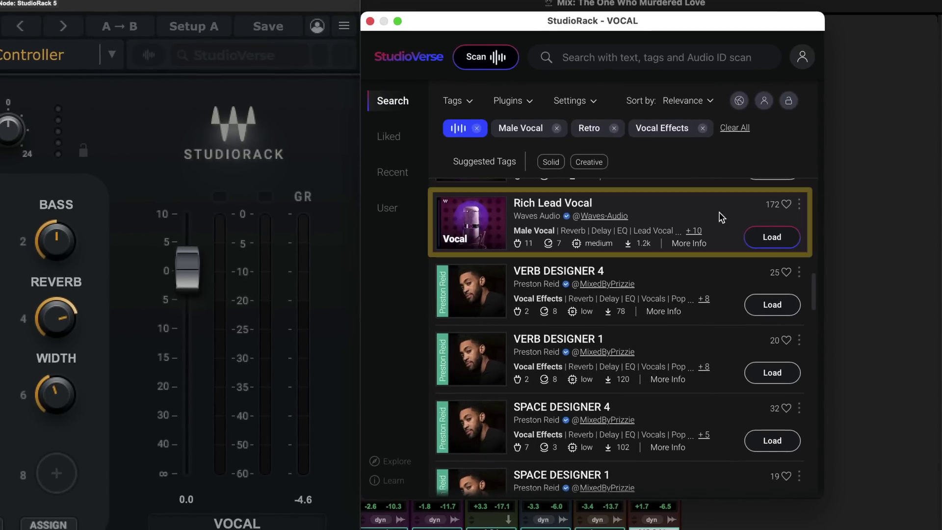
# Load the Rich Lead Vocal chain and compare the vocal with the rack bypassed and active.
pyautogui.click(770, 241)
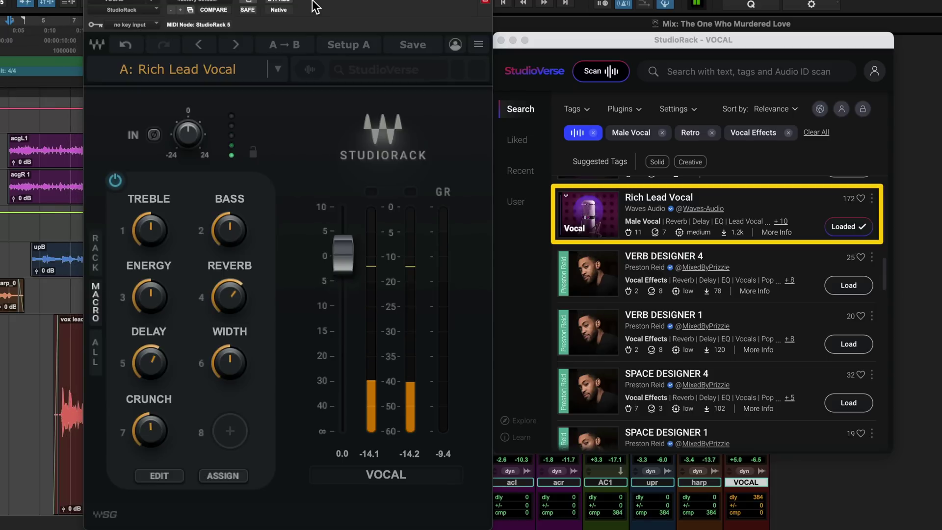
pyautogui.click(280, 2)
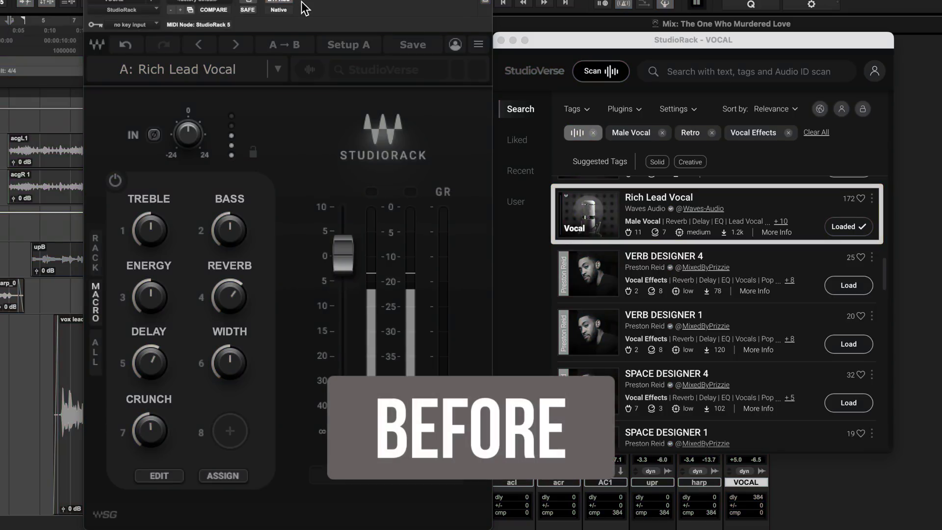
pyautogui.click(283, 4)
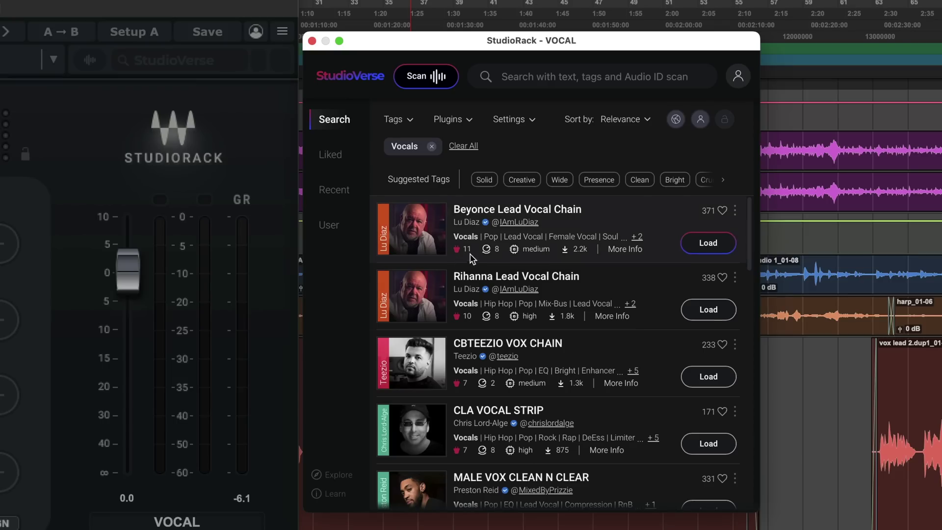
# Replace the missing F6 plugin in the Beyonce Lead Vocal Chain with REQ 6 and close its plugin window.
pyautogui.moveTo(469, 251)
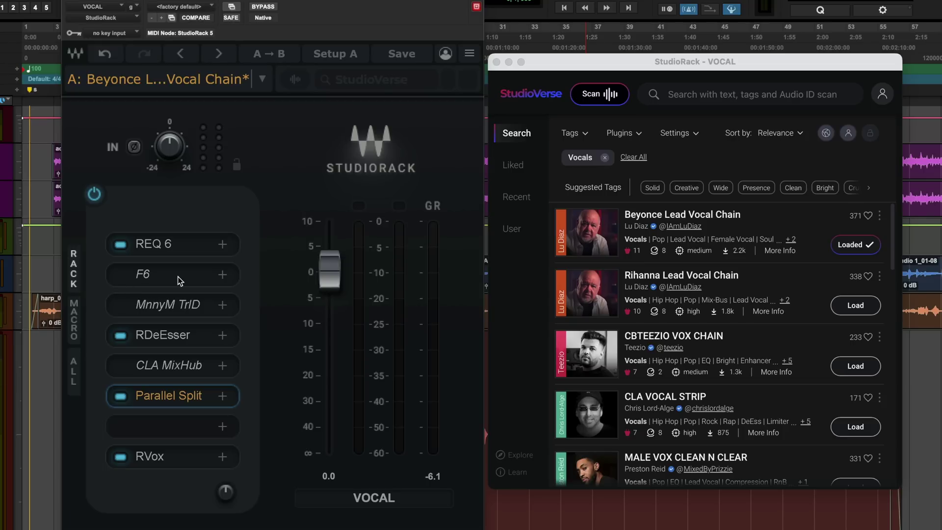
pyautogui.click(223, 275)
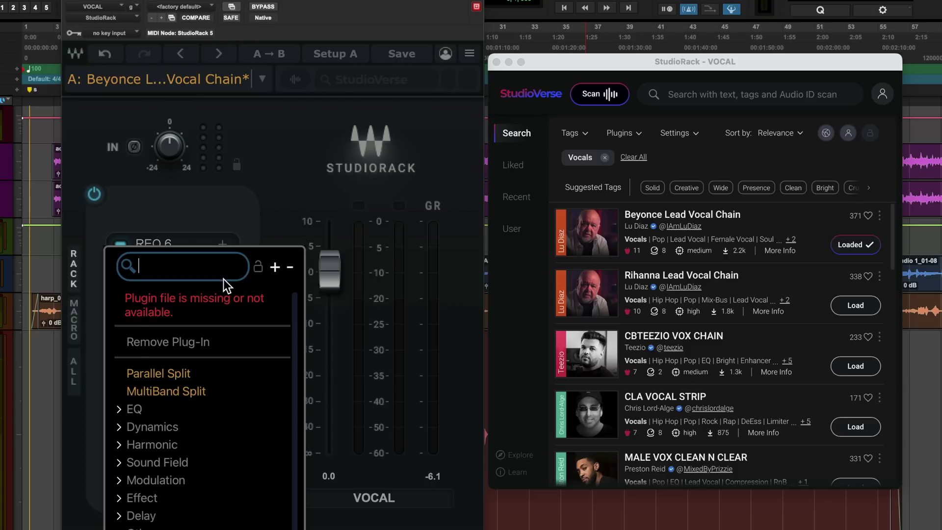
pyautogui.scroll(-10, 210, 447)
pyautogui.click(209, 447)
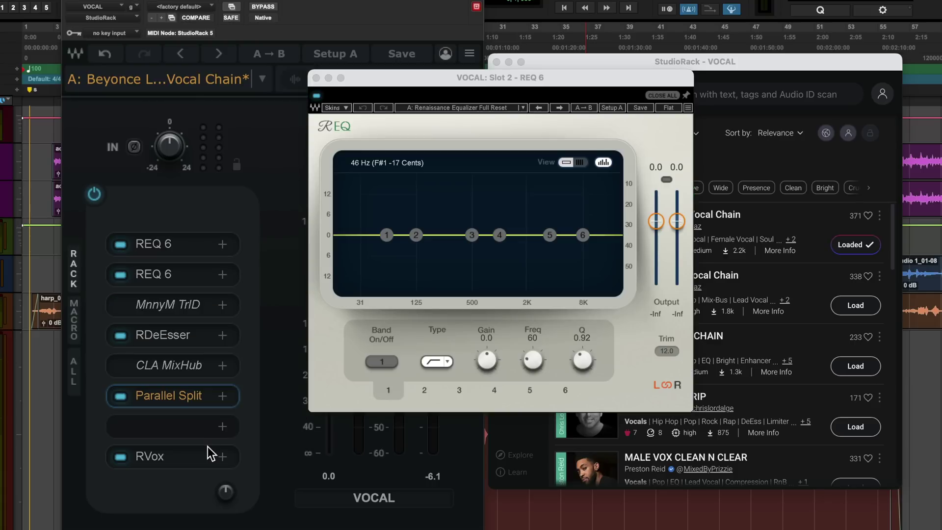
pyautogui.click(264, 194)
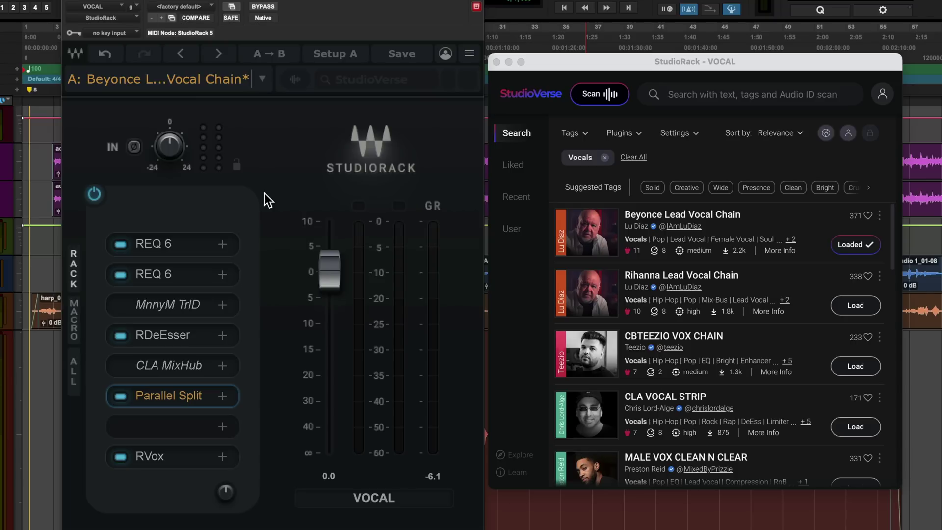
# Run a VST3 plugin scan in StudioRack.
pyautogui.click(469, 53)
pyautogui.moveTo(506, 219)
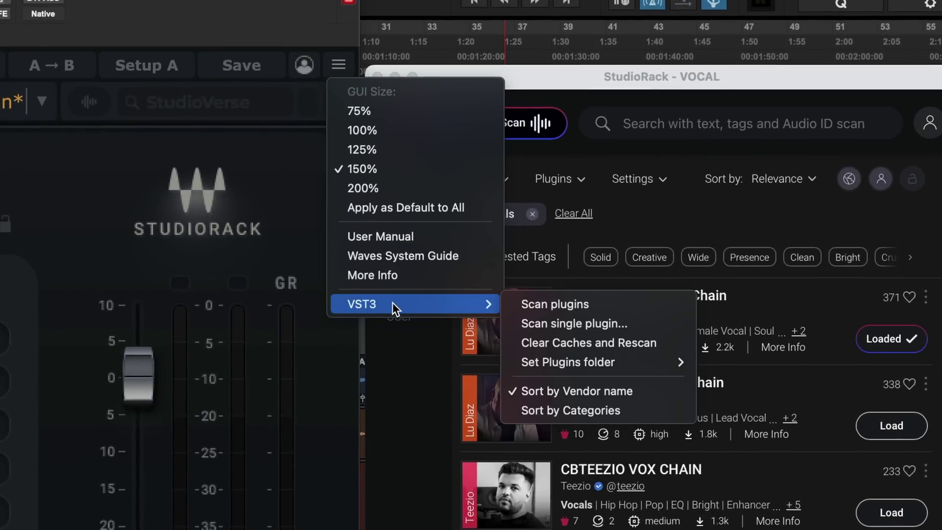
pyautogui.click(624, 307)
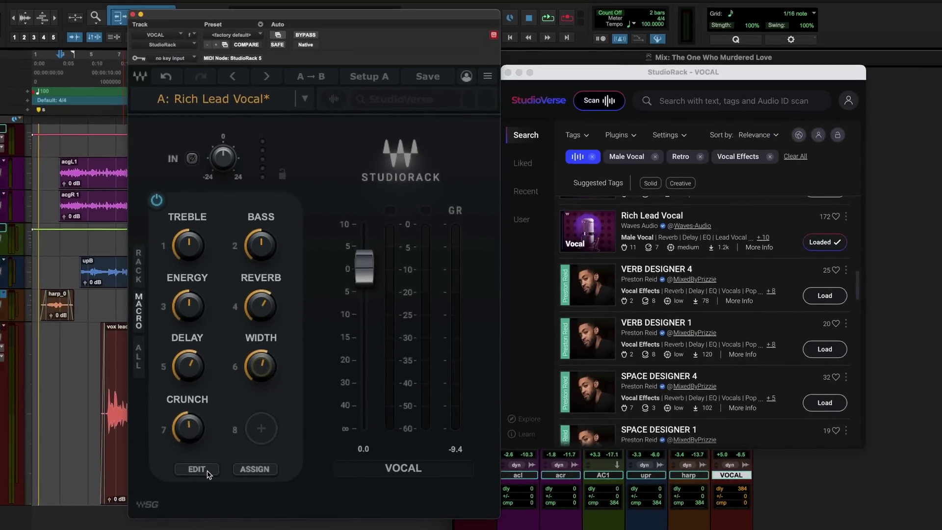
# Review the Rich Lead Vocal chain's macro assignment table and raise the Treble macro to about 8.3 dB.
pyautogui.click(345, 439)
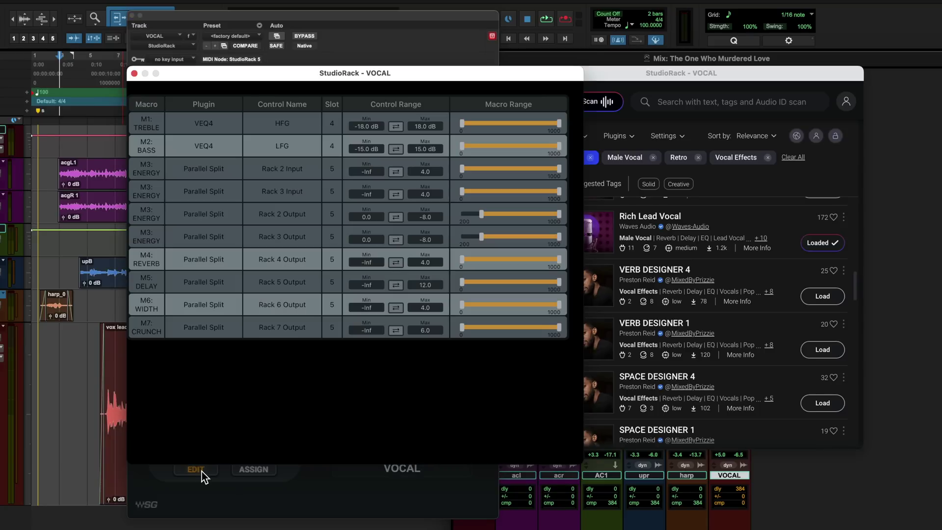
pyautogui.click(202, 471)
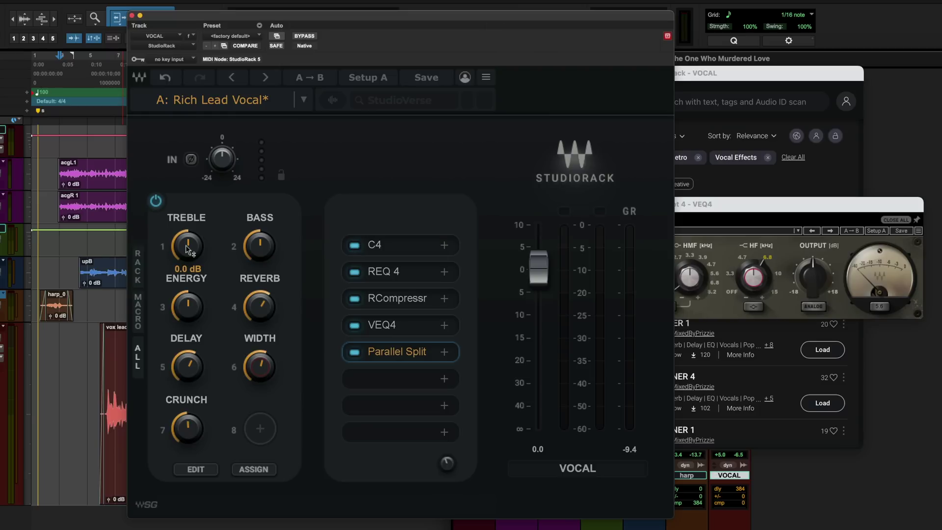
pyautogui.moveTo(187, 245); pyautogui.dragTo(283, 272)
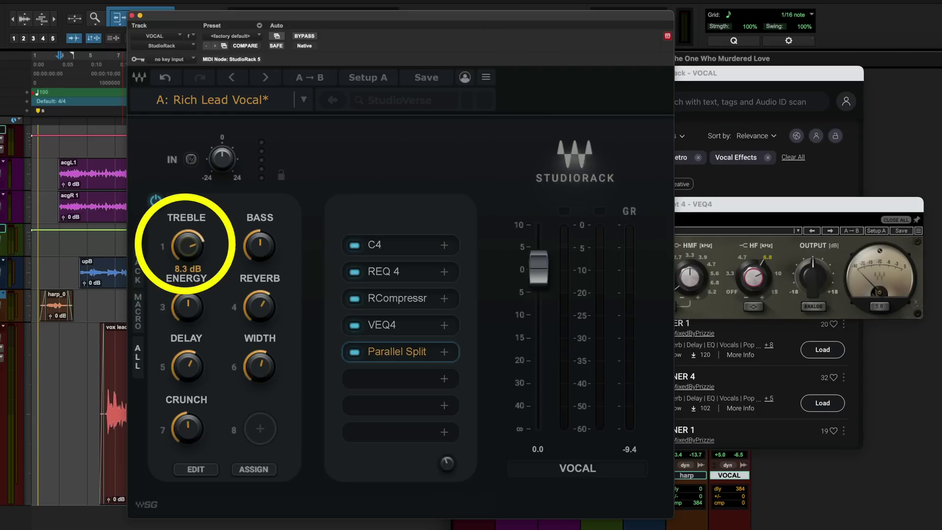
pyautogui.moveTo(189, 249); pyautogui.dragTo(189, 241)
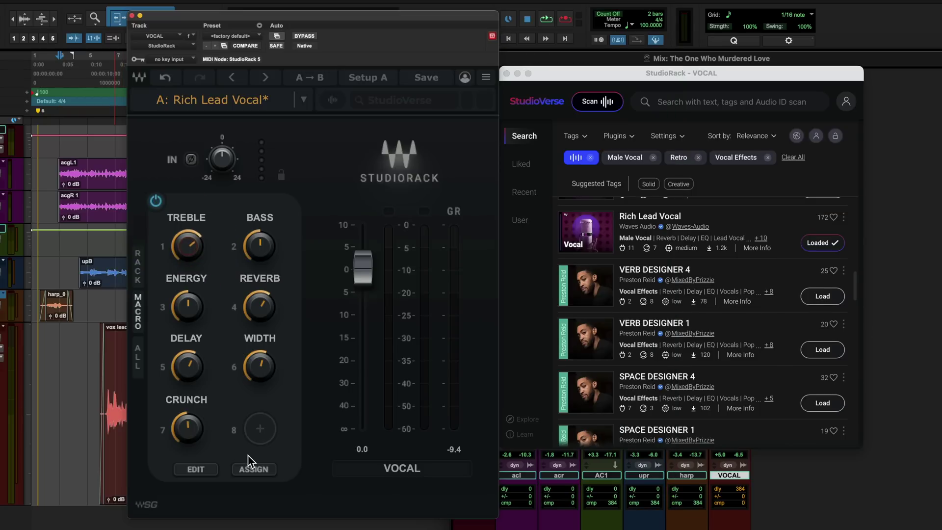
# Play the track while adjusting the Treble and Bass macros, and set the Width macro to -10.8.
pyautogui.press('space')
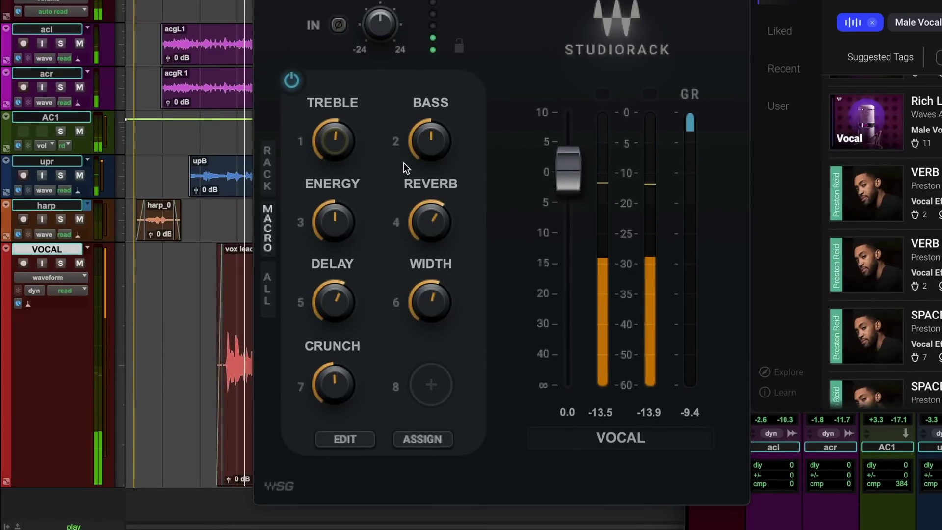
pyautogui.moveTo(429, 149); pyautogui.dragTo(430, 176)
pyautogui.moveTo(325, 145)
pyautogui.mouseDown()
pyautogui.moveTo(325, 123)
pyautogui.moveTo(325, 136)
pyautogui.mouseUp()
pyautogui.moveTo(430, 147); pyautogui.dragTo(429, 139)
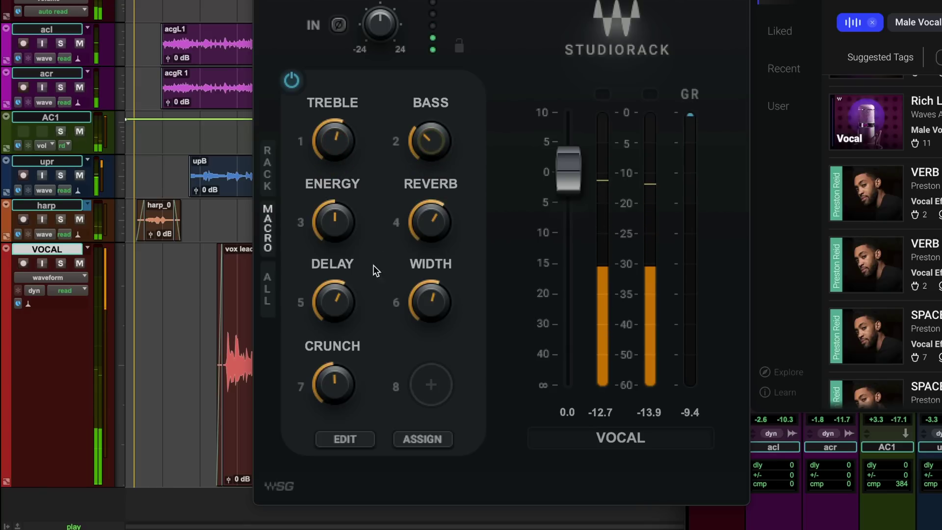
pyautogui.moveTo(426, 315)
pyautogui.mouseDown()
pyautogui.moveTo(427, 305)
pyautogui.moveTo(436, 311)
pyautogui.mouseUp()
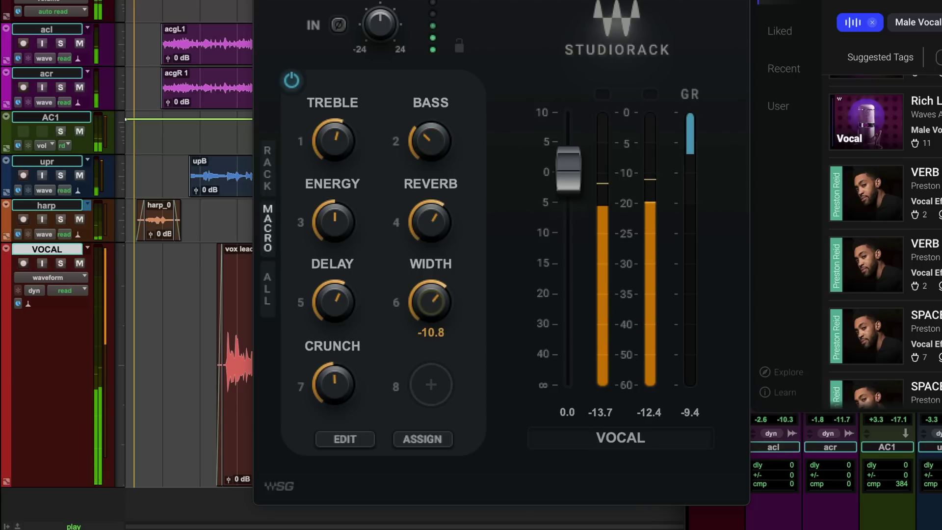
pyautogui.moveTo(422, 146)
pyautogui.mouseDown()
pyautogui.moveTo(422, 138)
pyautogui.moveTo(421, 150)
pyautogui.mouseUp()
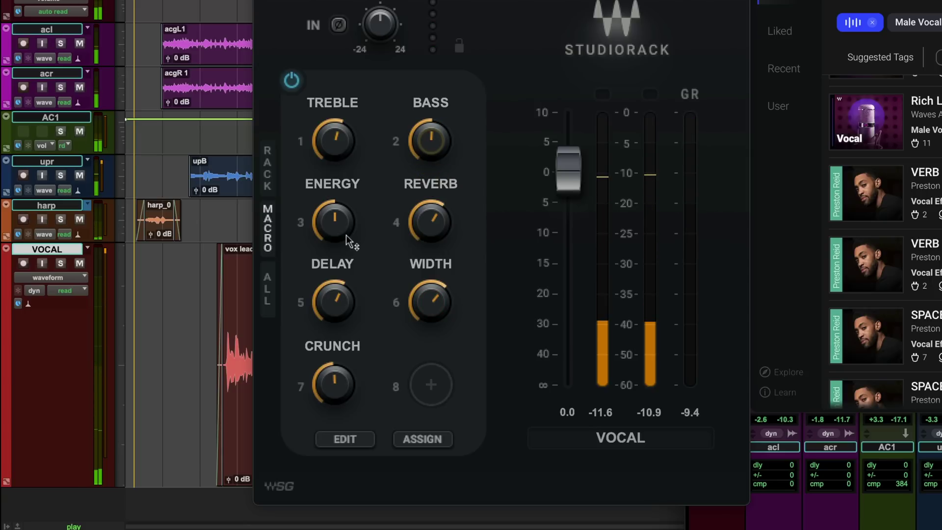
# Set the Energy macro to 658, Reverb to about -8.0 and Delay to -9.6.
pyautogui.moveTo(346, 238)
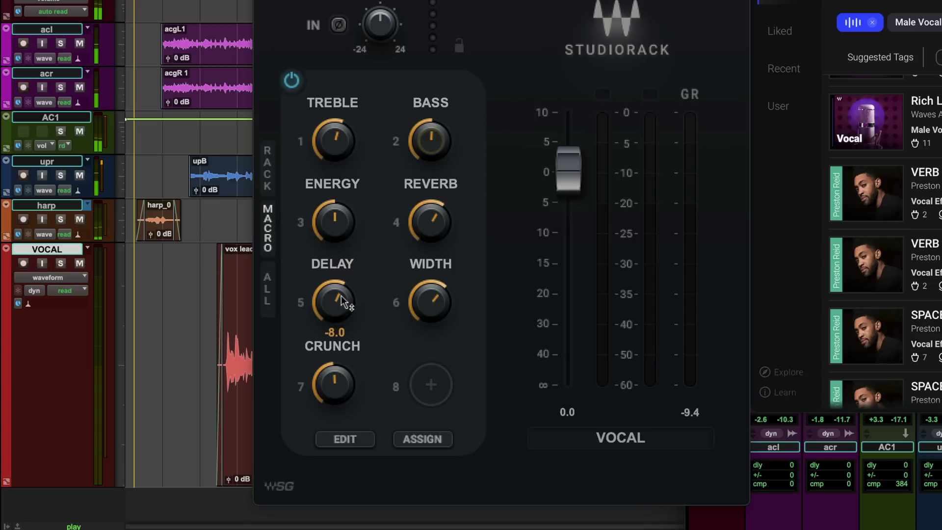
pyautogui.moveTo(334, 220); pyautogui.dragTo(333, 206)
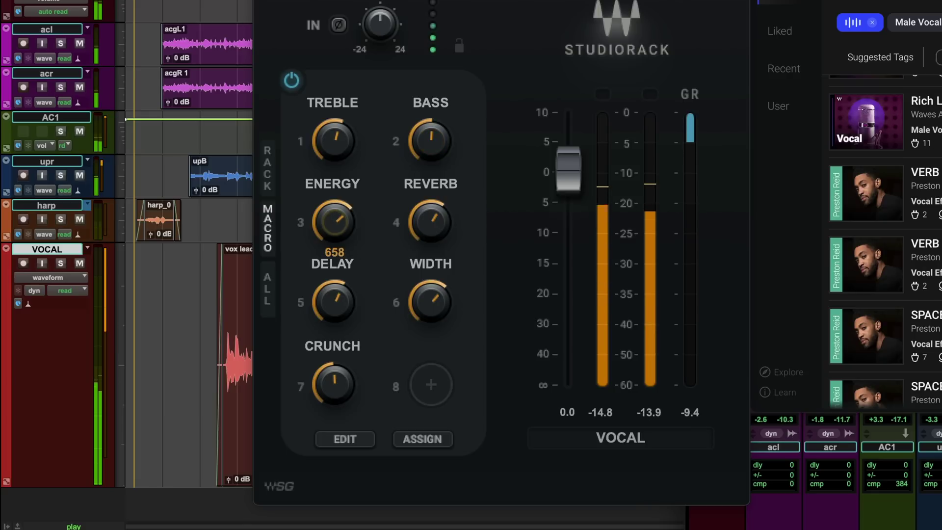
pyautogui.moveTo(430, 220); pyautogui.dragTo(430, 216)
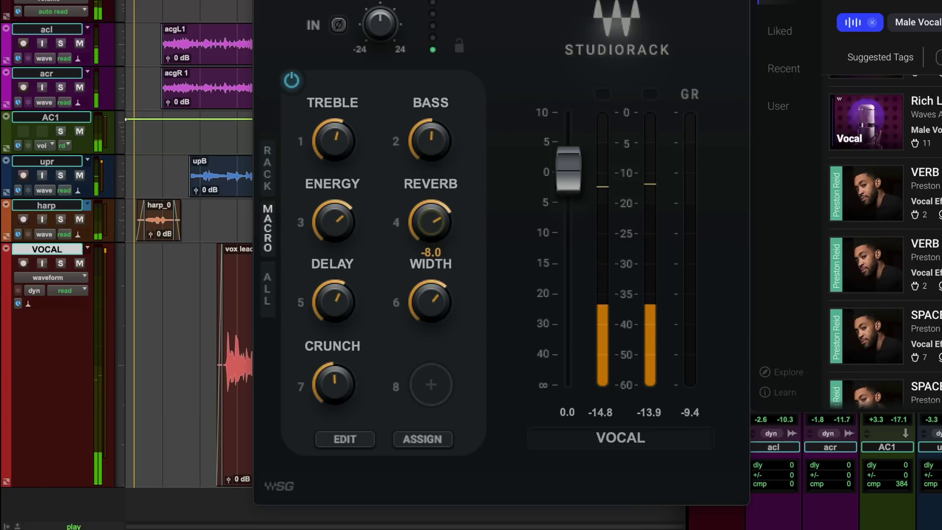
pyautogui.moveTo(336, 296); pyautogui.dragTo(336, 301)
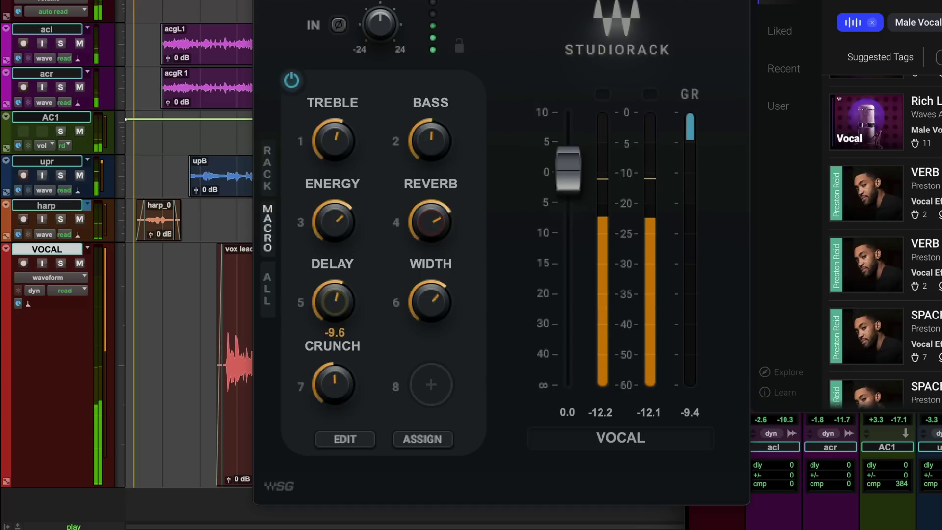
pyautogui.moveTo(415, 234); pyautogui.dragTo(414, 239)
# Lower the rack's output fader to -2.2 and stop playback.
pyautogui.moveTo(568, 163); pyautogui.dragTo(568, 177)
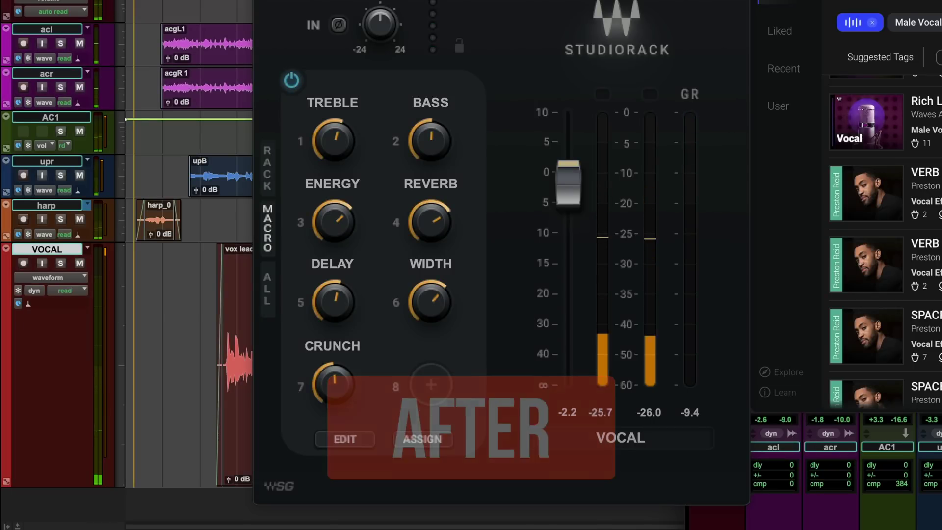
pyautogui.press('space')
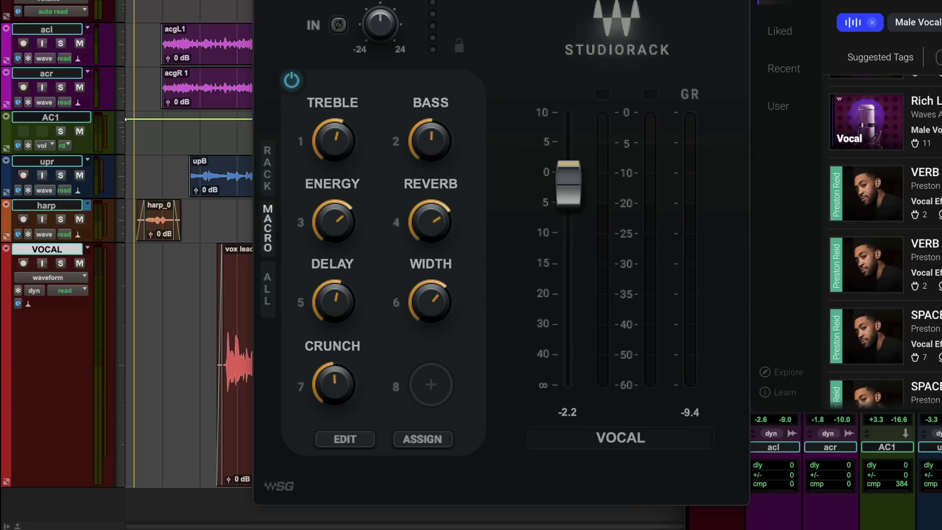
# Open the C4 plugin from the rack's plugin chain and raise the gain of its third band.
pyautogui.click(267, 174)
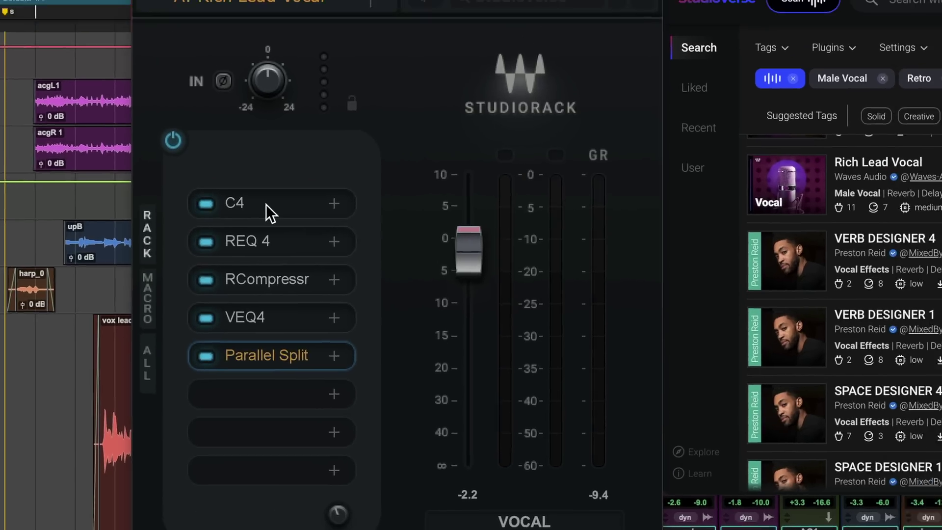
pyautogui.click(380, 137)
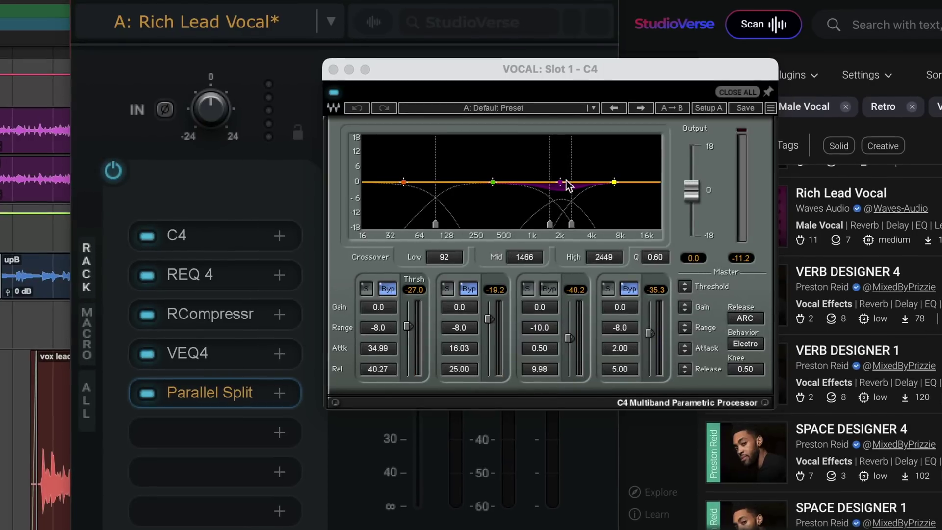
pyautogui.moveTo(560, 184)
pyautogui.mouseDown()
pyautogui.moveTo(561, 152)
pyautogui.moveTo(554, 201)
pyautogui.moveTo(565, 168)
pyautogui.mouseUp()
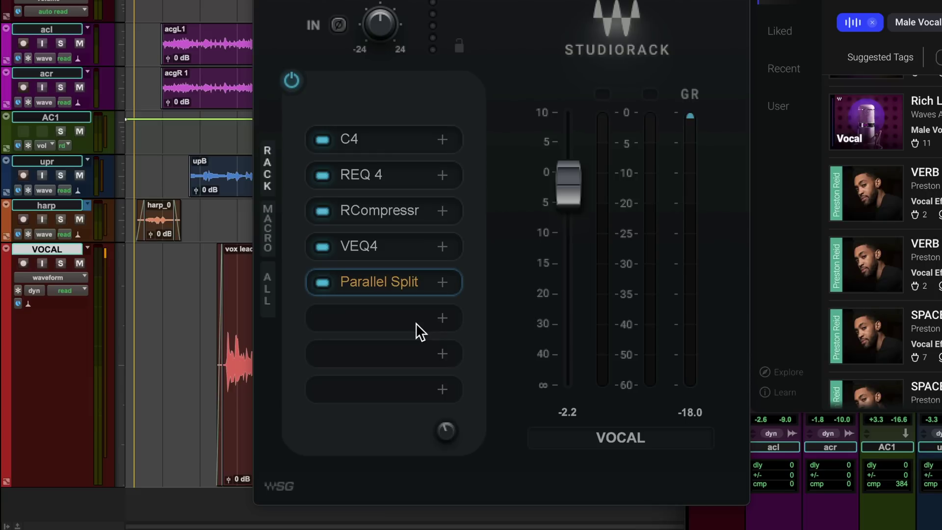
# Open the Parallel Split, insert RVerb in the second band of the multiband split and close the RVerb window.
pyautogui.click(382, 283)
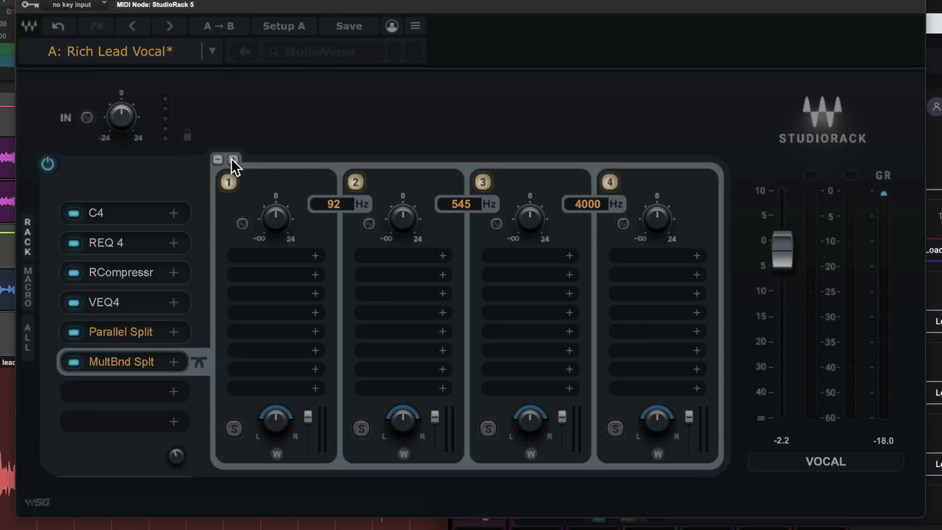
pyautogui.click(416, 260)
pyautogui.click(95, 513)
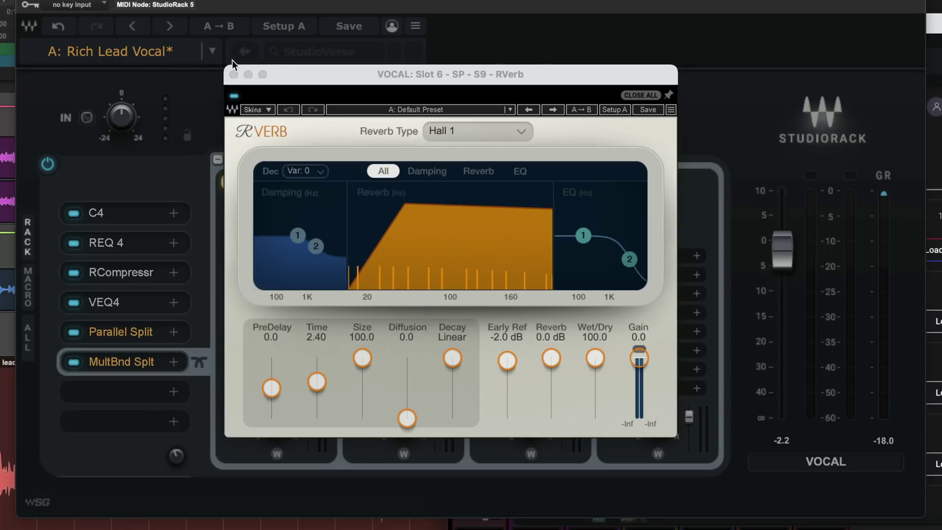
pyautogui.click(232, 74)
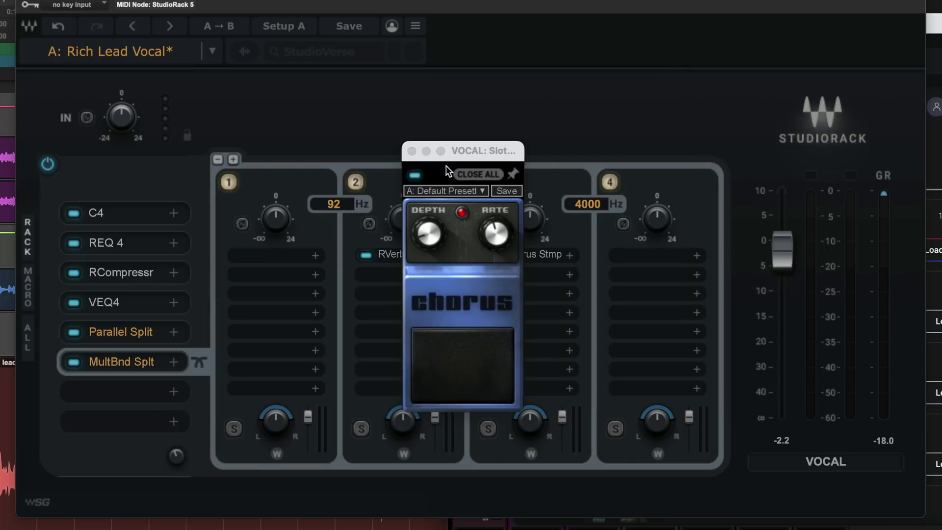
# Close the Chorus window and compare the Rich Lead Vocal rack's macro controls with its plugin chain.
pyautogui.click(412, 151)
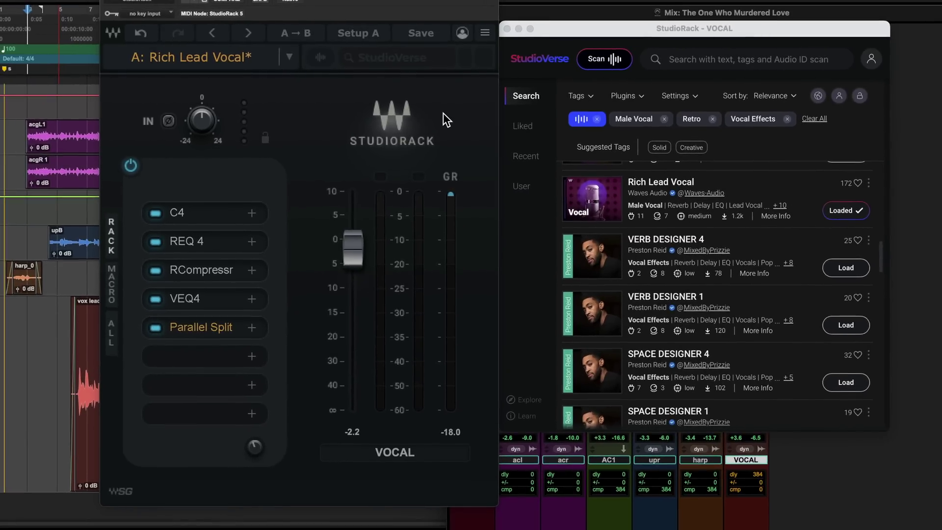
pyautogui.click(111, 284)
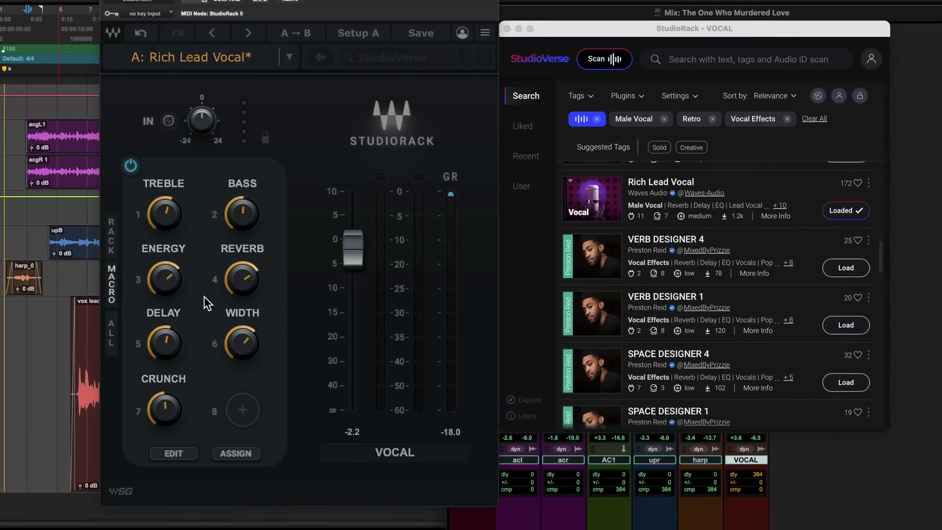
pyautogui.click(113, 242)
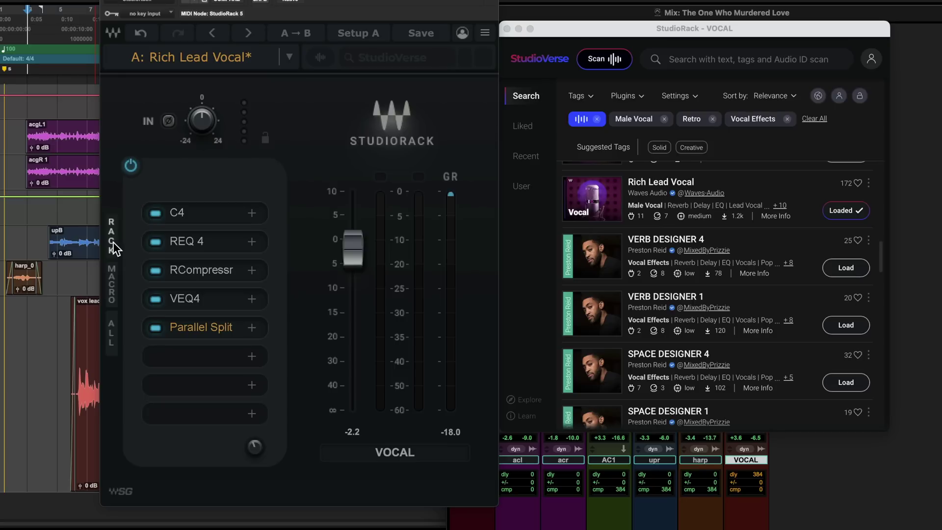
pyautogui.click(112, 285)
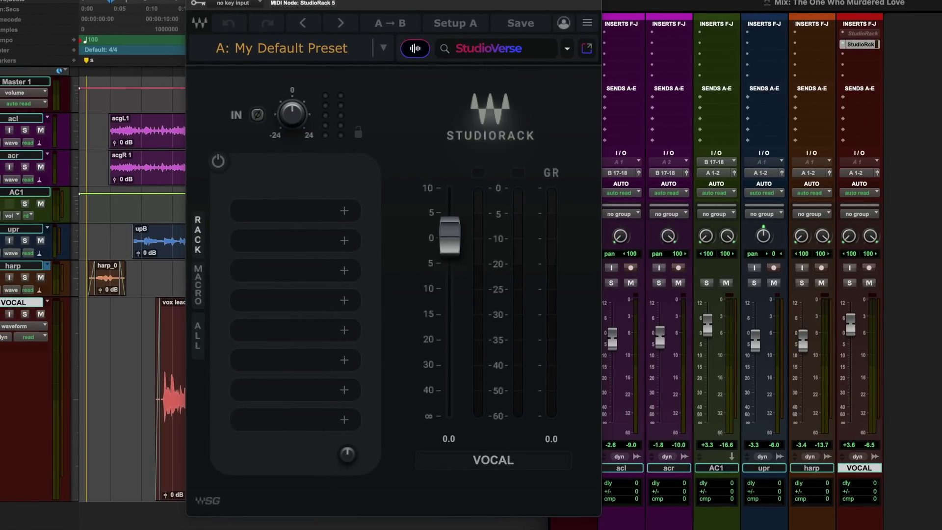
# Insert REQ 4 in the empty rack's first slot and turn on its band 1 low-cut filter.
pyautogui.click(313, 214)
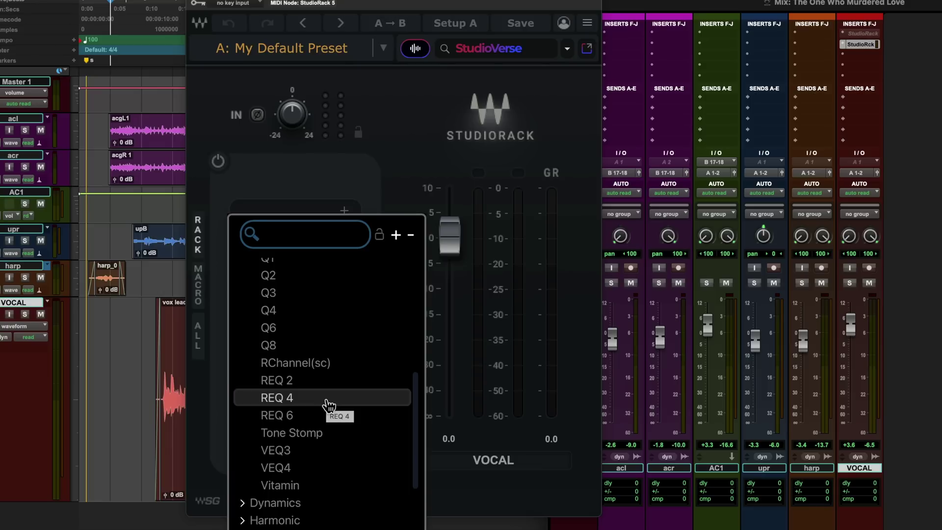
pyautogui.click(326, 401)
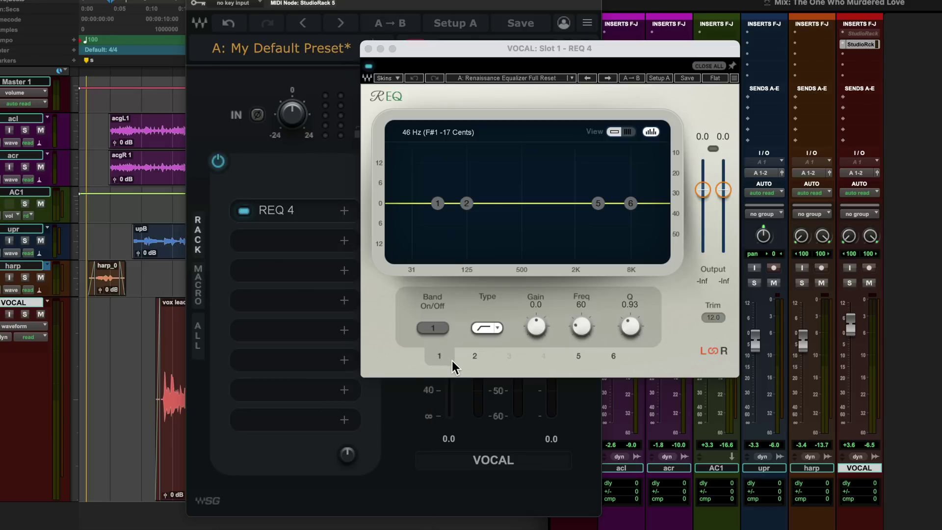
pyautogui.click(437, 203)
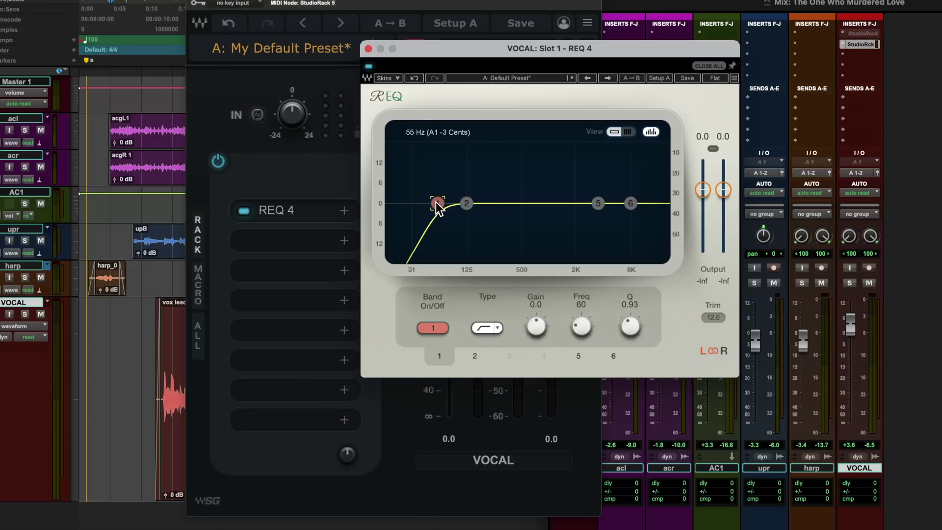
# Insert CLA-2A in the rack's second slot and DeEsser in the third.
pyautogui.click(276, 209)
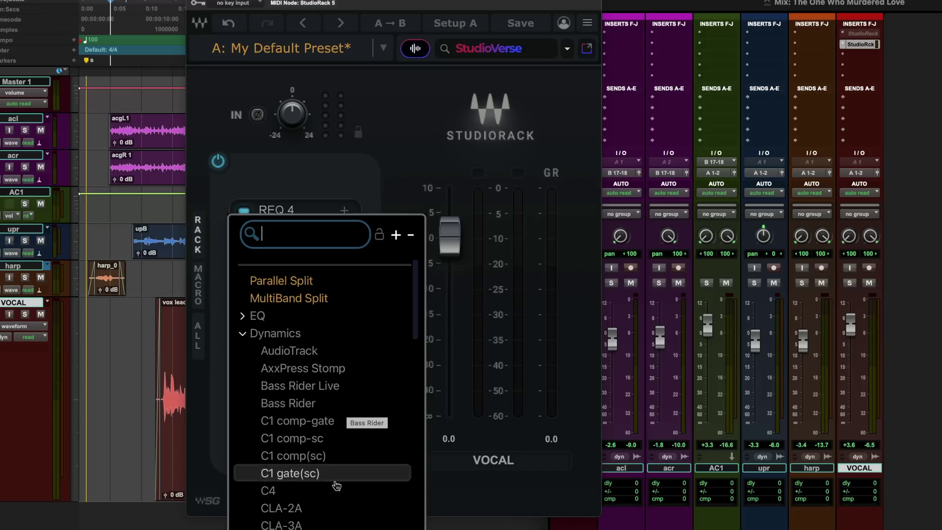
pyautogui.click(350, 508)
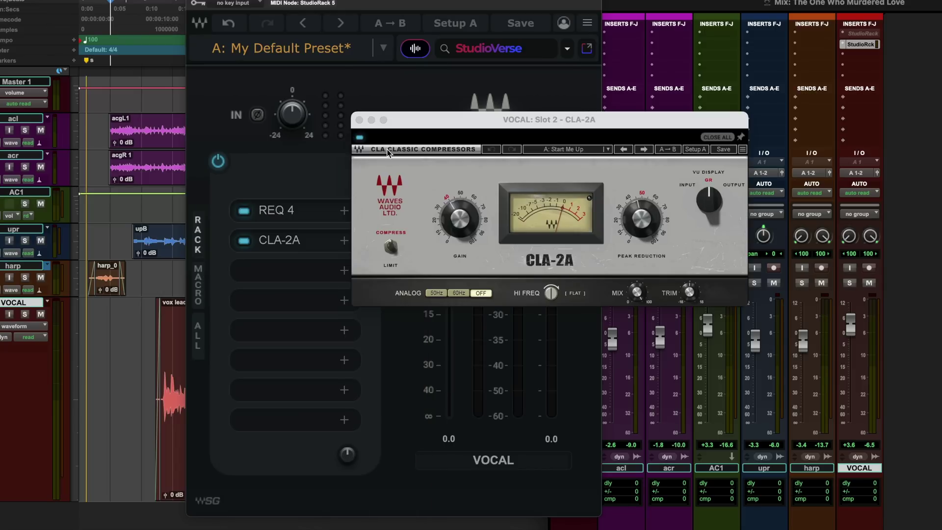
pyautogui.click(359, 121)
pyautogui.click(280, 240)
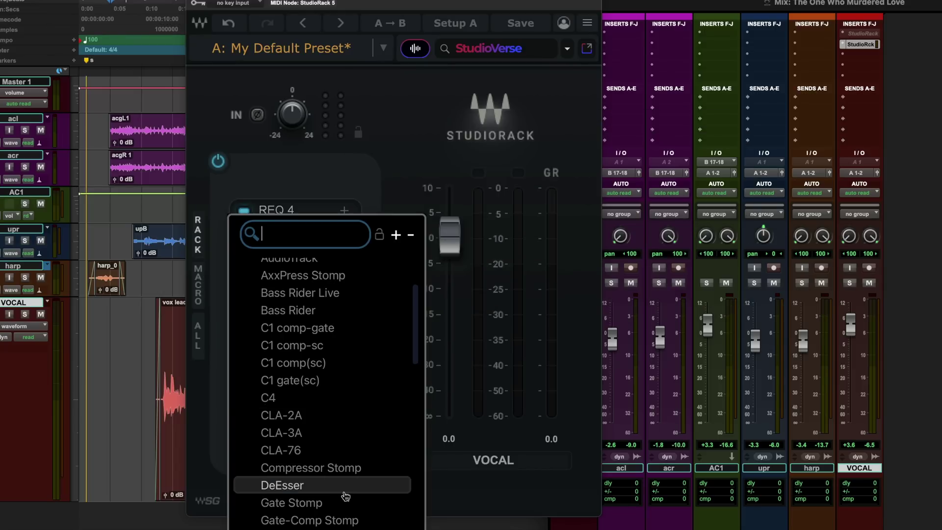
pyautogui.click(343, 488)
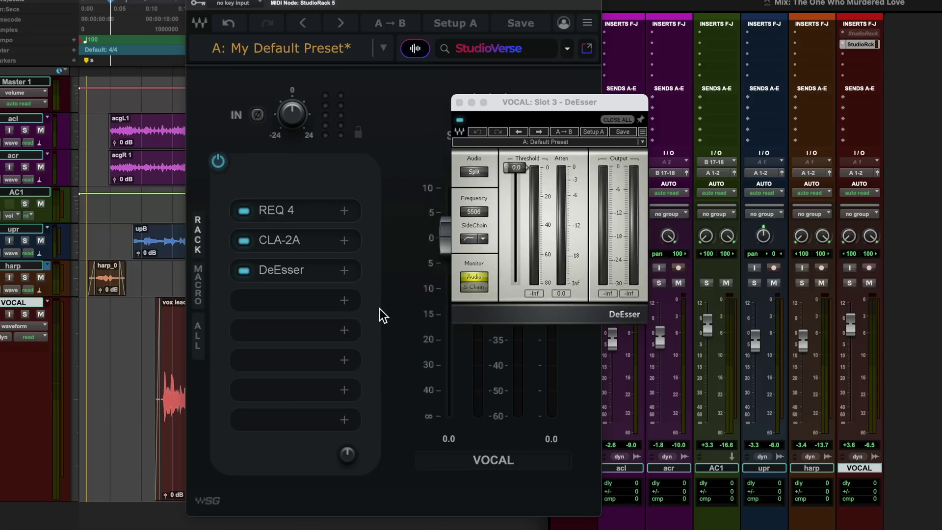
# Insert a Parallel Split in the fourth slot and expand it to four parallel racks.
pyautogui.click(314, 296)
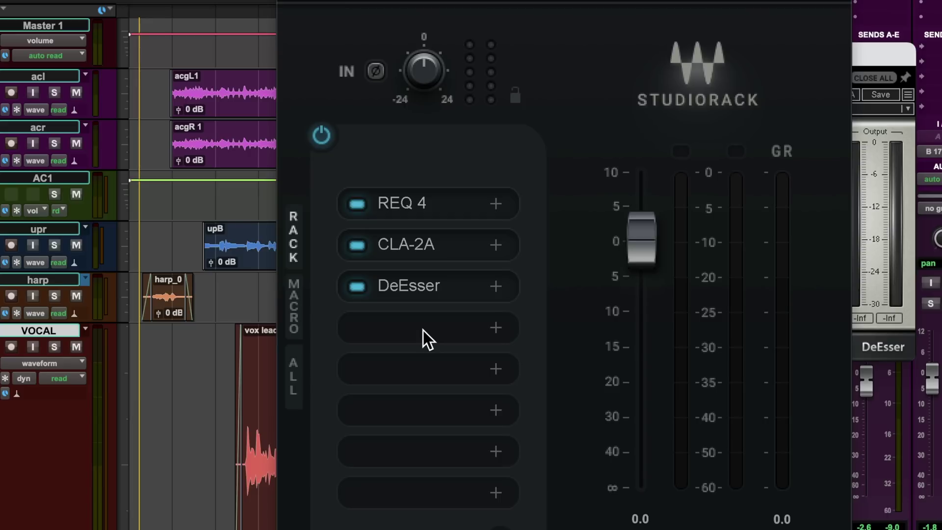
pyautogui.click(422, 331)
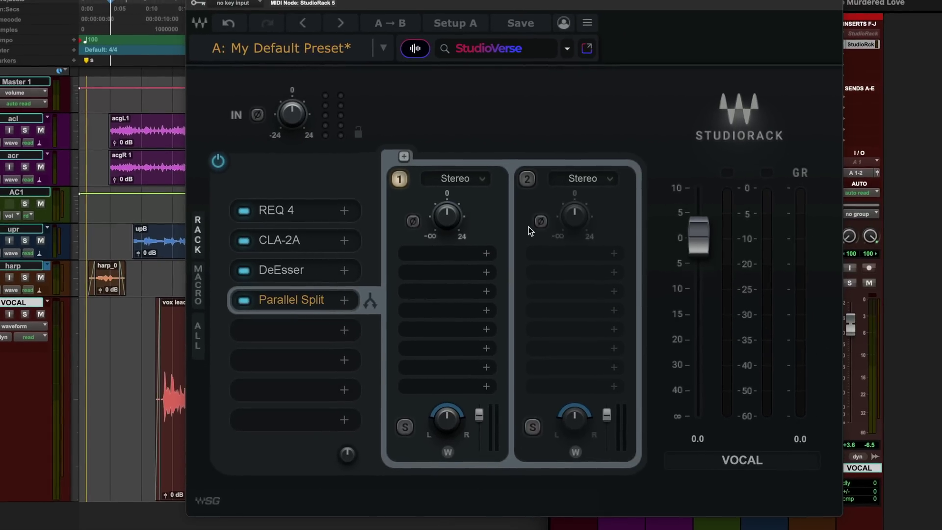
pyautogui.click(404, 156)
pyautogui.click(404, 156)
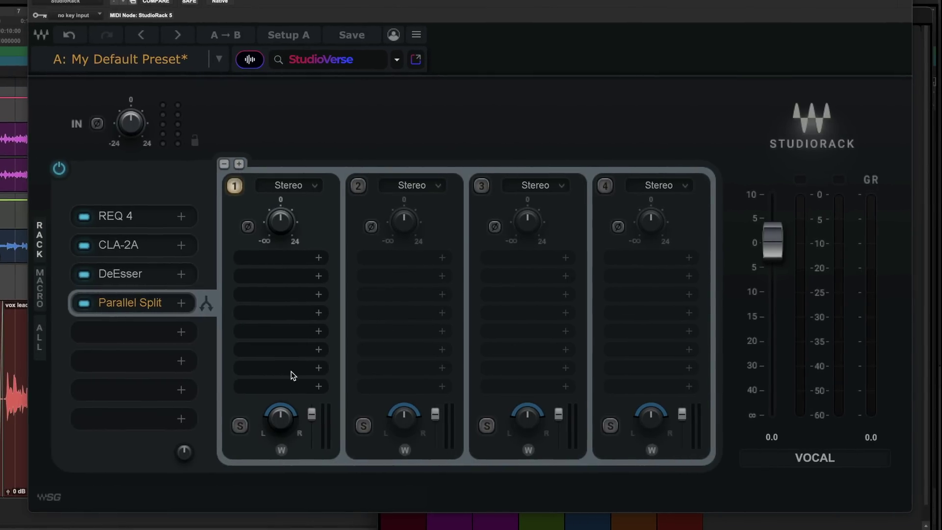
# Activate parallel racks 2, 3 and 4 of the Parallel Split.
pyautogui.click(358, 185)
pyautogui.click(482, 185)
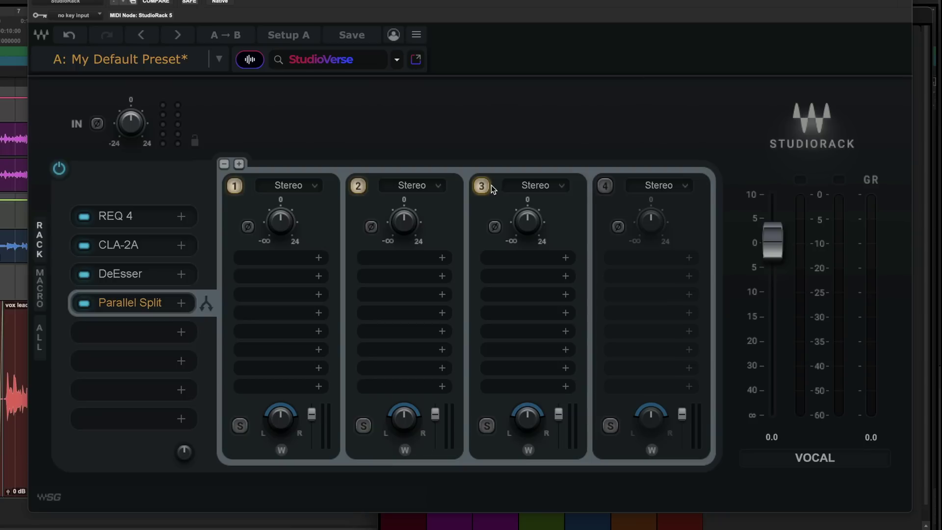
pyautogui.click(605, 186)
# Insert H-Delay in parallel rack 2, using the Lo Fi Slap preset from the Classics with Ping Pong on.
pyautogui.click(408, 258)
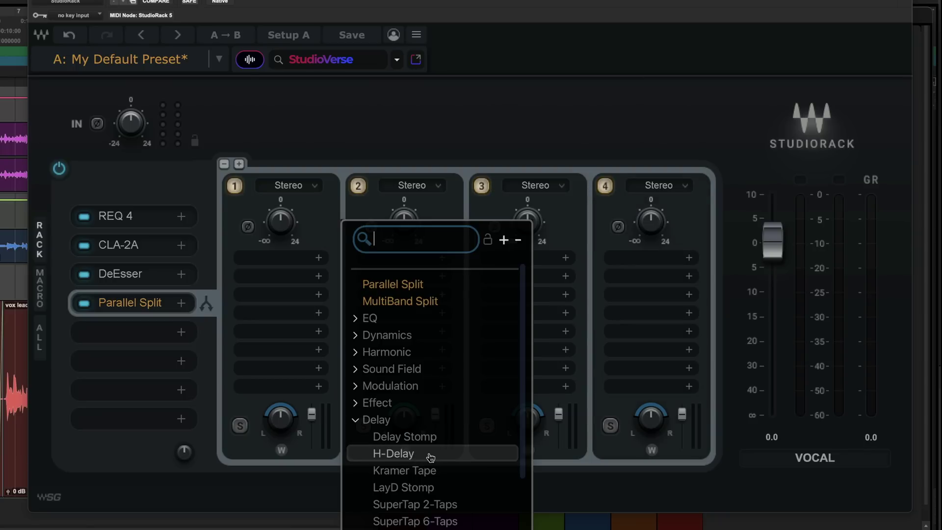
pyautogui.click(393, 453)
pyautogui.click(593, 151)
pyautogui.moveTo(540, 299)
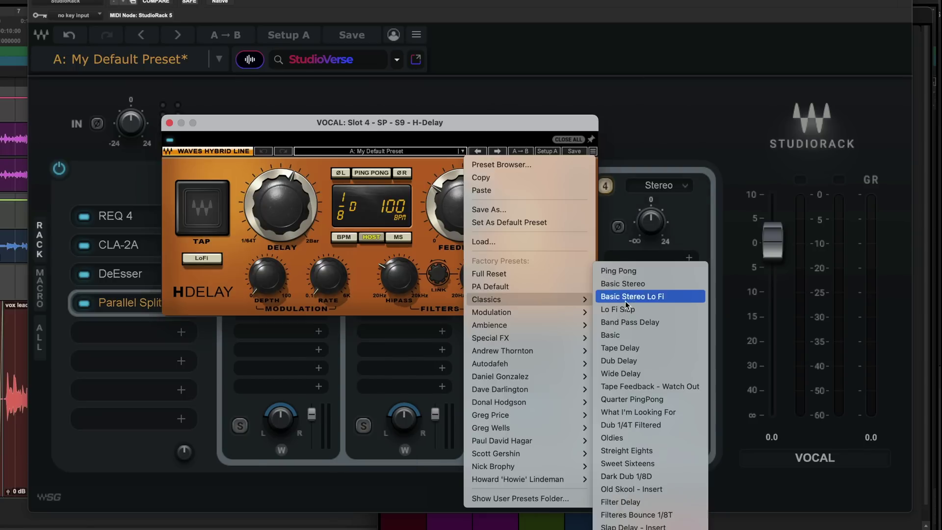
pyautogui.click(672, 310)
pyautogui.click(363, 175)
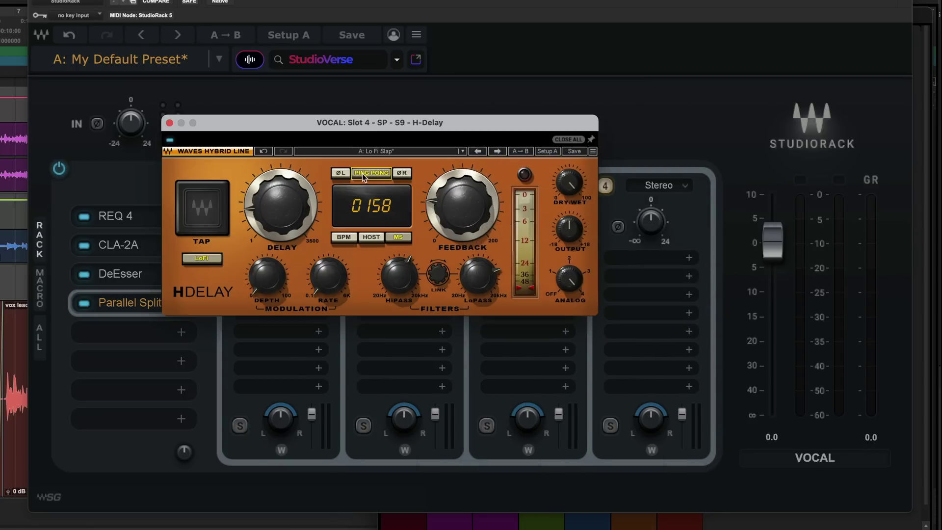
pyautogui.press('super+w')
# Insert Doubler2 in parallel rack 3 and close its window.
pyautogui.click(566, 257)
pyautogui.click(559, 440)
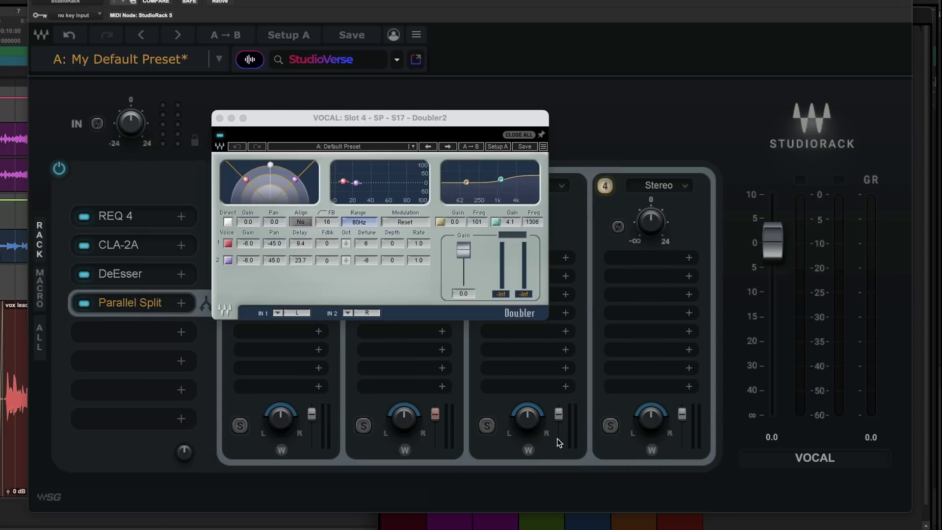
pyautogui.click(220, 119)
# Insert Spring Reverb Stomp in parallel rack 4 and close its window.
pyautogui.click(689, 258)
pyautogui.scroll(-3, 701, 491)
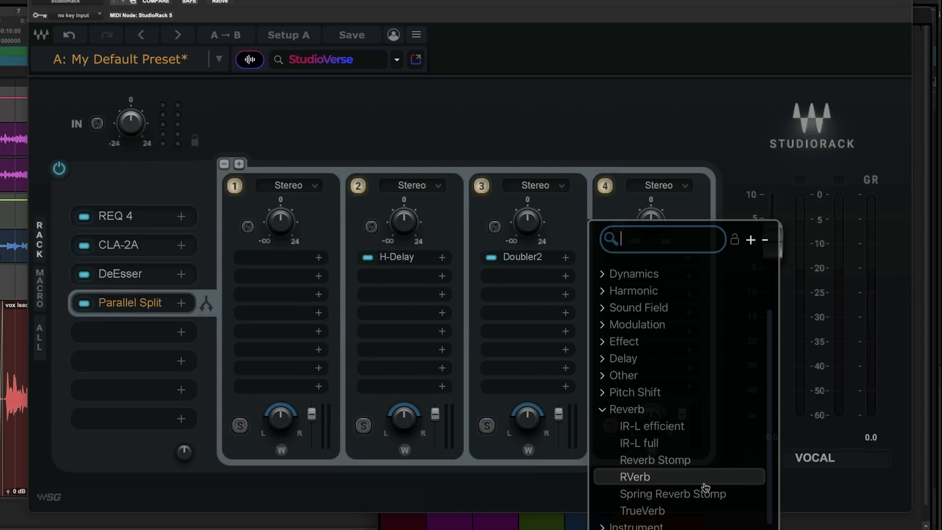
pyautogui.click(674, 499)
pyautogui.click(348, 133)
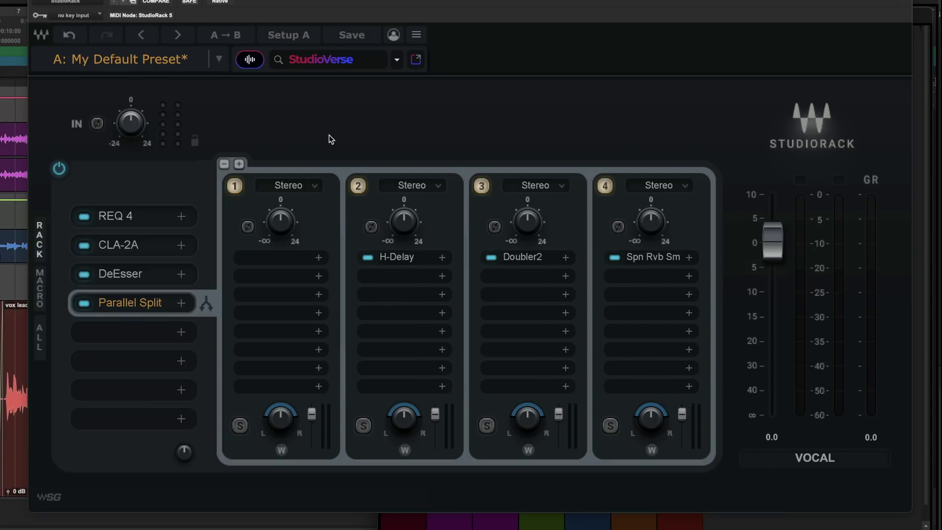
# Add a fifth parallel rack with RVerb in it and choose a different reverb type.
pyautogui.click(239, 164)
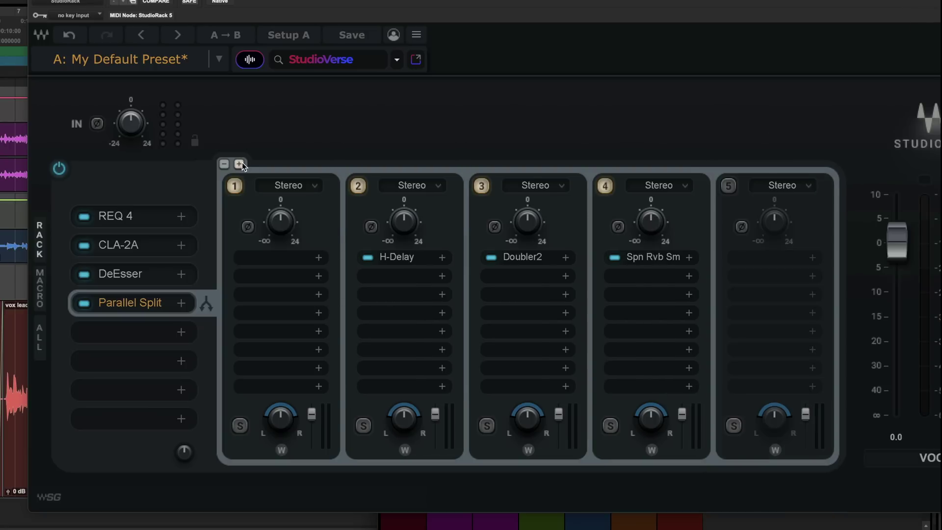
pyautogui.click(734, 256)
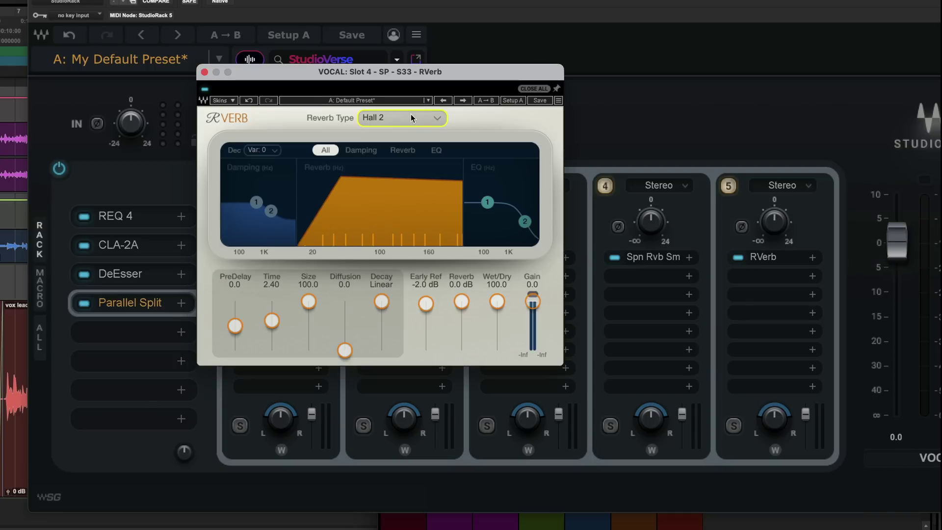
pyautogui.click(402, 118)
pyautogui.click(389, 174)
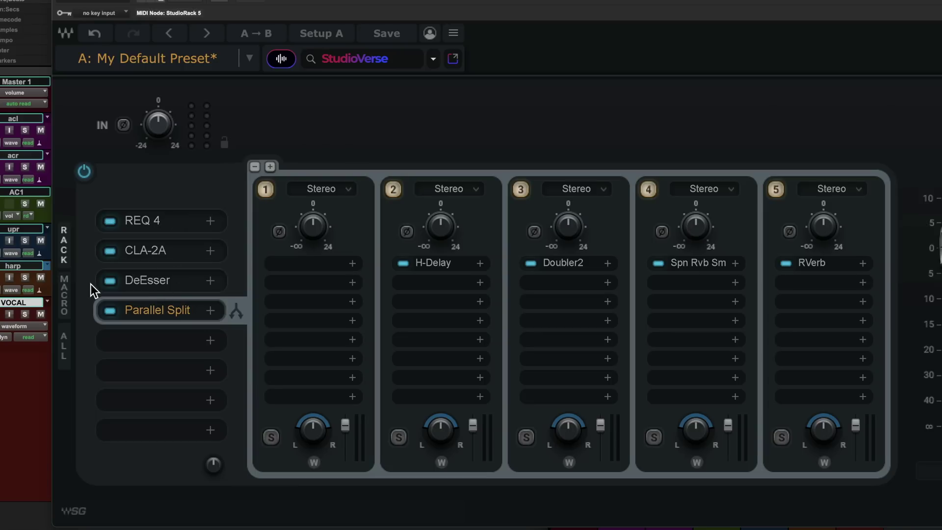
# Assign the REQ 4 band 1 frequency to Macro 1 and raise the frequency to 75 with that macro.
pyautogui.click(67, 295)
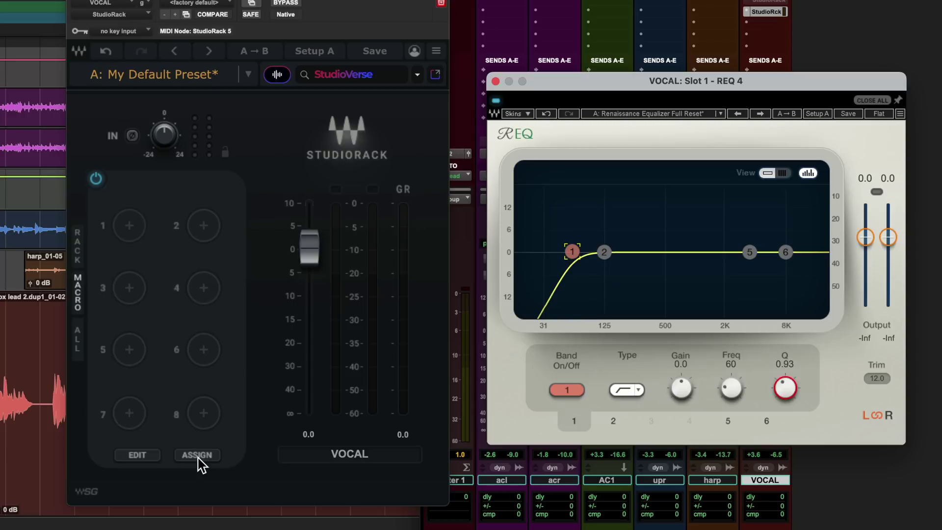
pyautogui.click(198, 455)
pyautogui.click(127, 230)
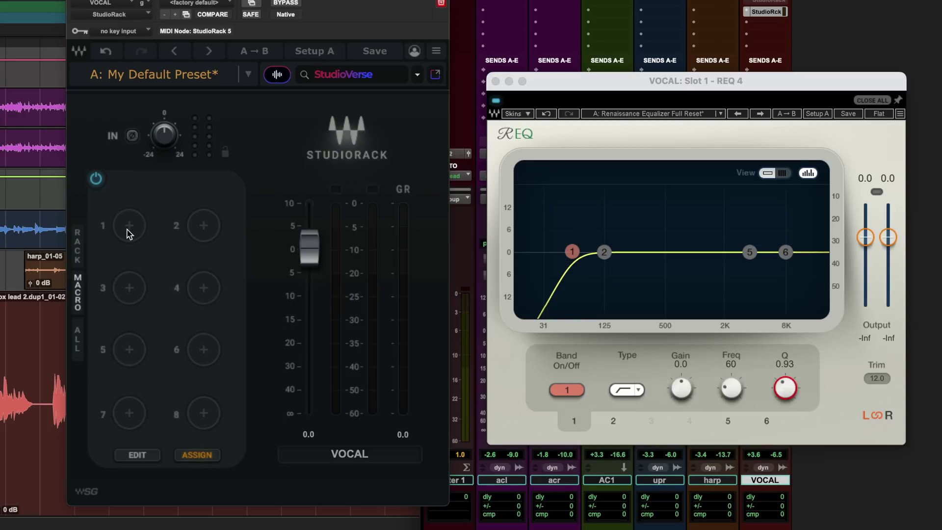
pyautogui.click(731, 390)
pyautogui.moveTo(127, 227); pyautogui.dragTo(125, 208)
# Assign the CLA-2A Peak Reduction parameter to Macro 2.
pyautogui.click(204, 226)
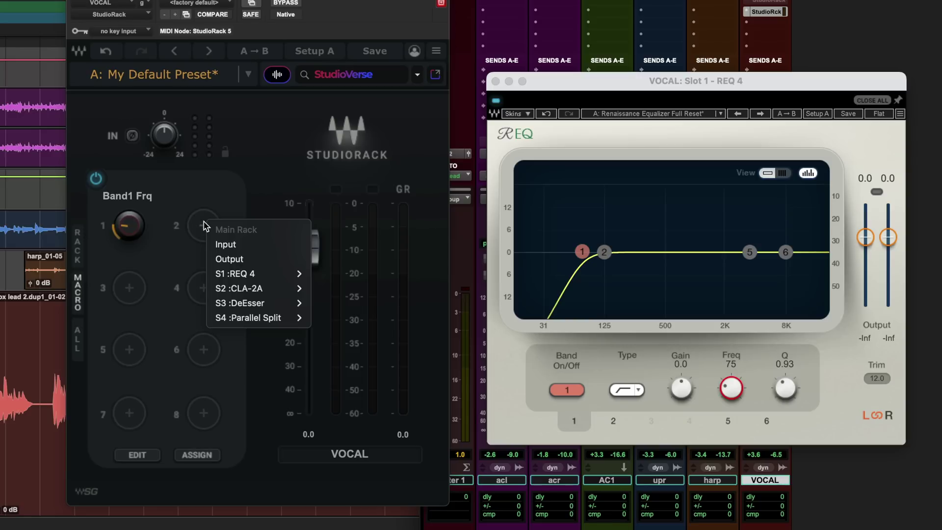
pyautogui.moveTo(255, 289)
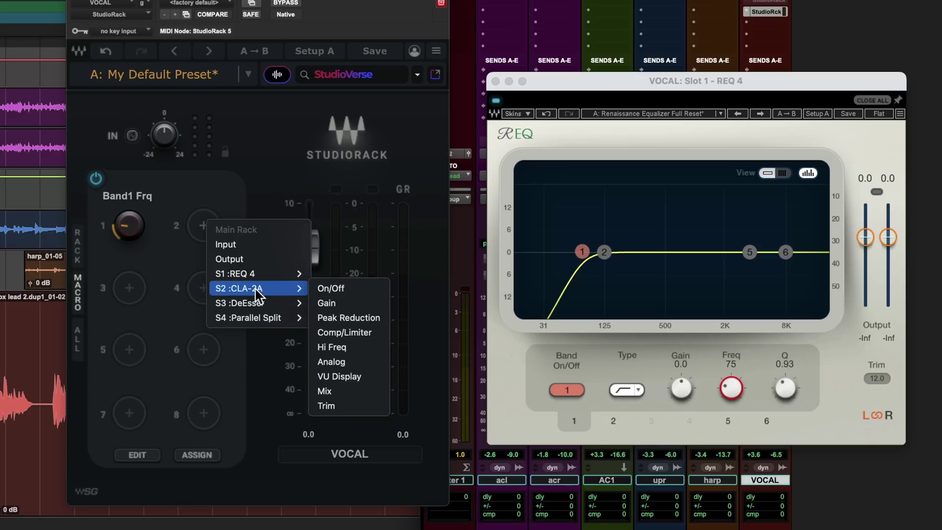
pyautogui.click(370, 318)
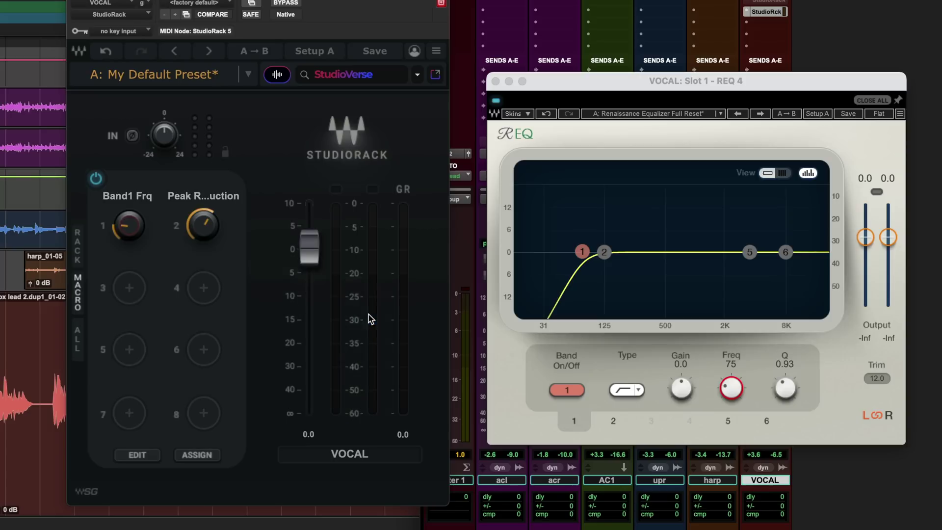
# Rename Macro 1 "low cut" and Macro 2 "comp".
pyautogui.doubleClick(132, 196)
pyautogui.write('lo')
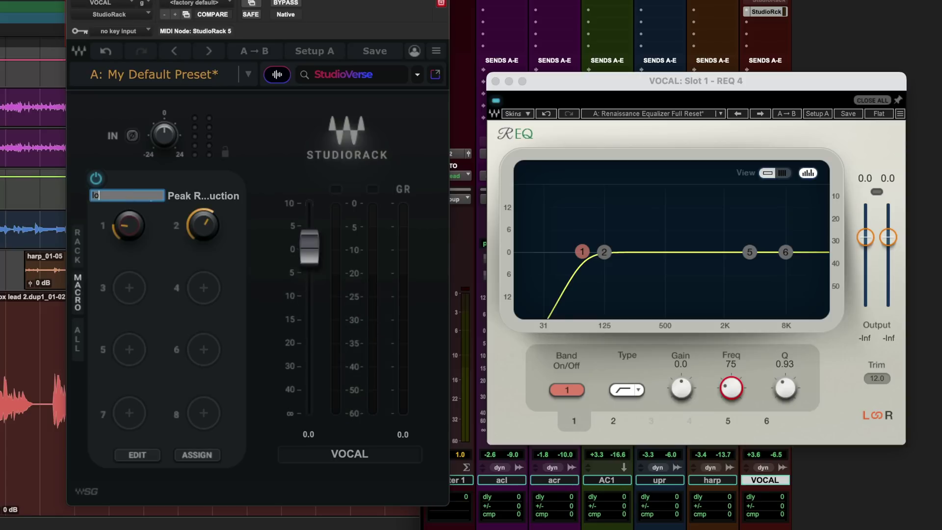
pyautogui.write('w cut')
pyautogui.press('Tab')
pyautogui.write('comp')
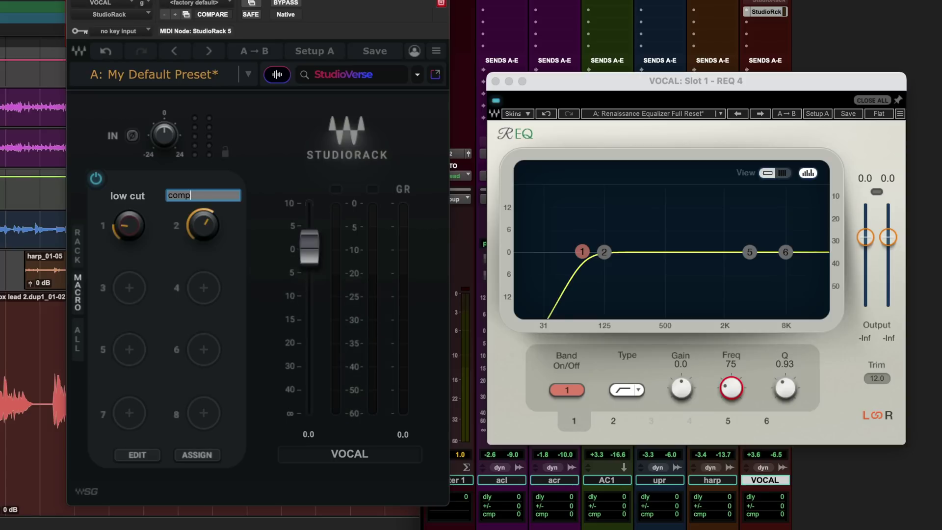
pyautogui.press('Return')
# Open the DeEsser from the plugin chain and assign its Threshold to Macro 3.
pyautogui.click(77, 245)
pyautogui.click(183, 284)
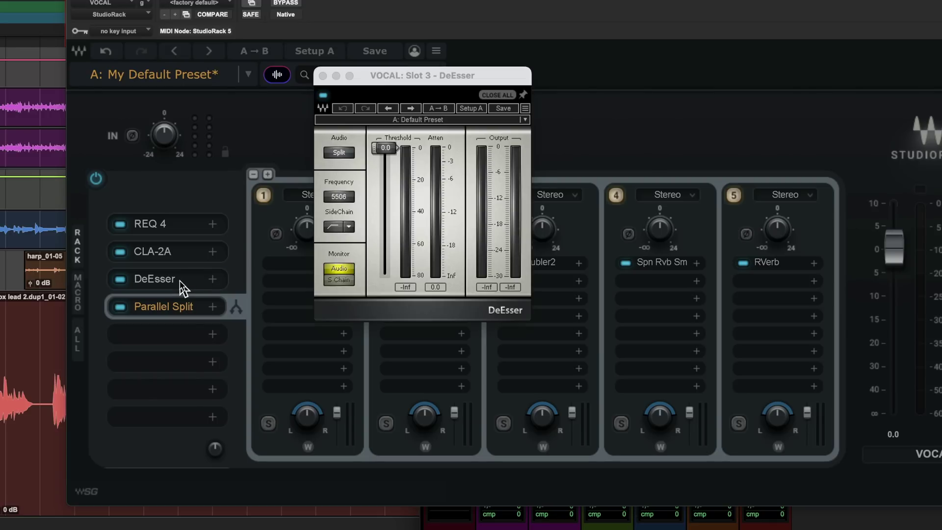
pyautogui.rightClick(381, 147)
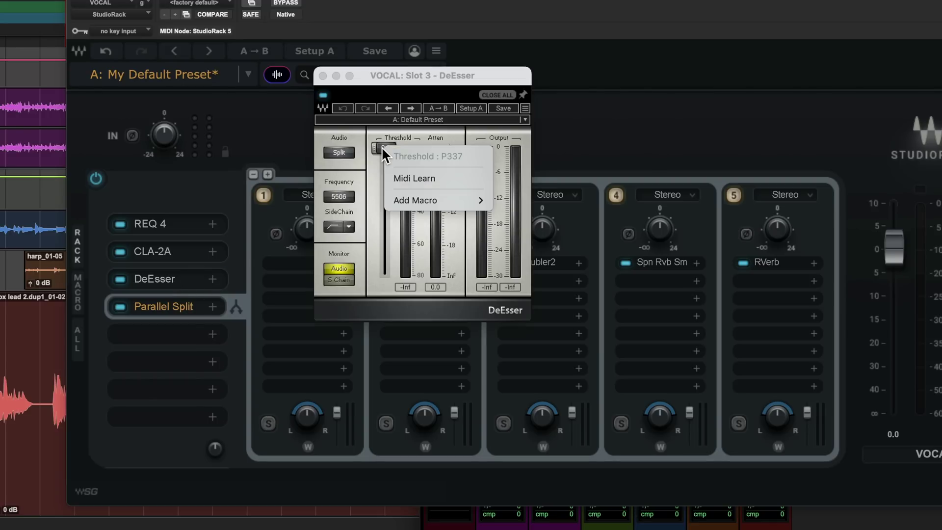
pyautogui.moveTo(441, 200)
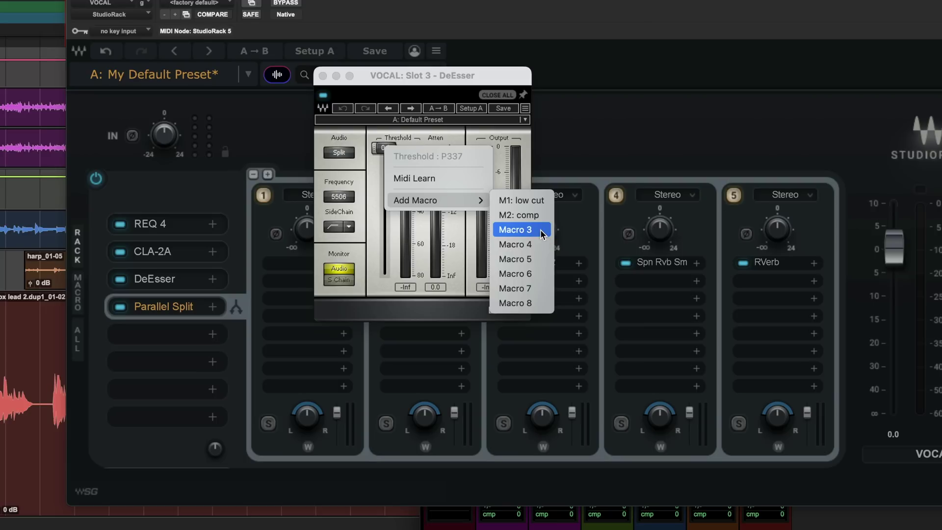
pyautogui.click(515, 230)
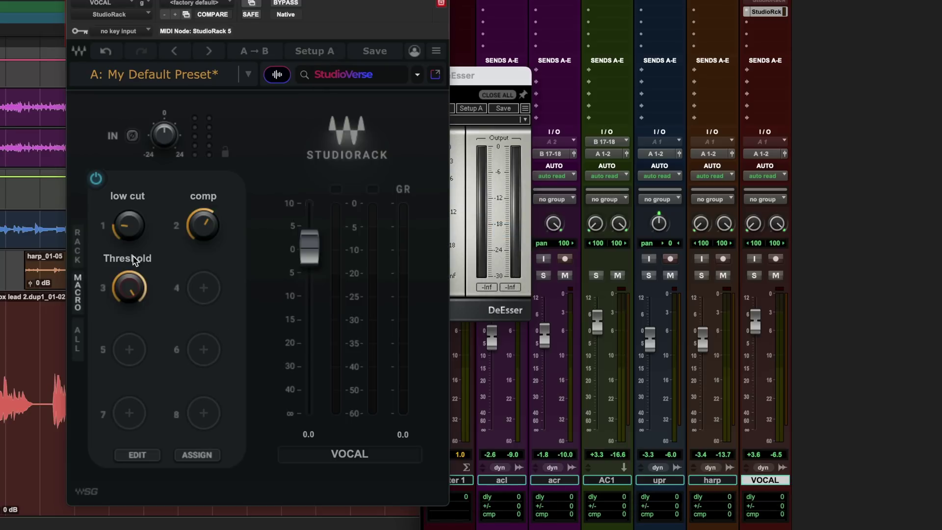
# Rename Macro 3, which controls the DeEsser threshold, to "De Harsh".
pyautogui.doubleClick(132, 259)
pyautogui.write('De Harsh')
pyautogui.press('Return')
# Assign the Parallel Split's Rack 2 to 5 outputs to Macros 4 to 7 and name them "Delay", "Doubler", "Spring" and "Chamber verb".
pyautogui.click(77, 338)
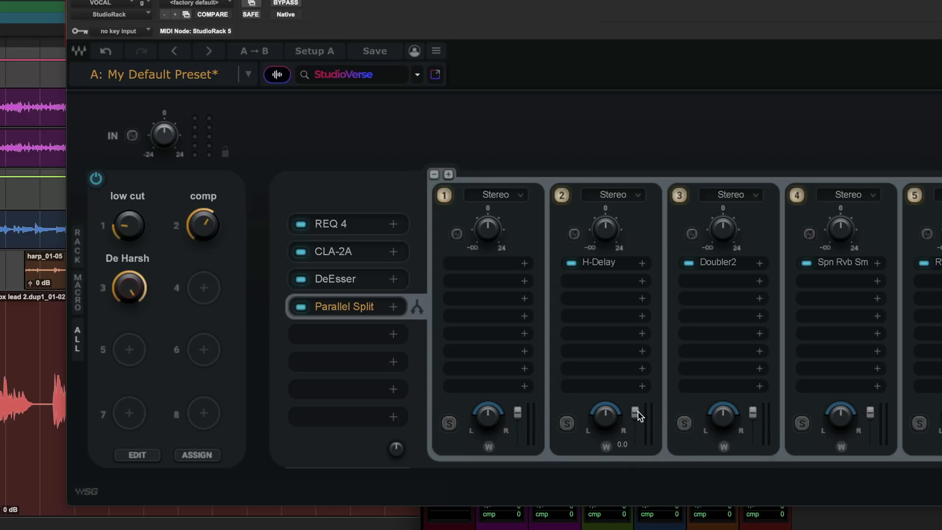
pyautogui.rightClick(637, 416)
pyautogui.moveTo(711, 463)
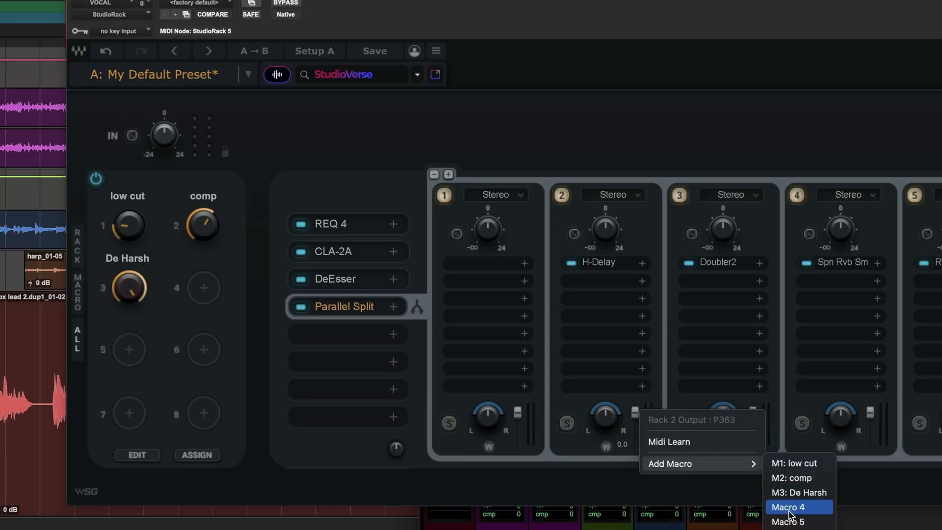
pyautogui.click(789, 507)
pyautogui.doubleClick(203, 258)
pyautogui.write('Delay')
pyautogui.press('Return')
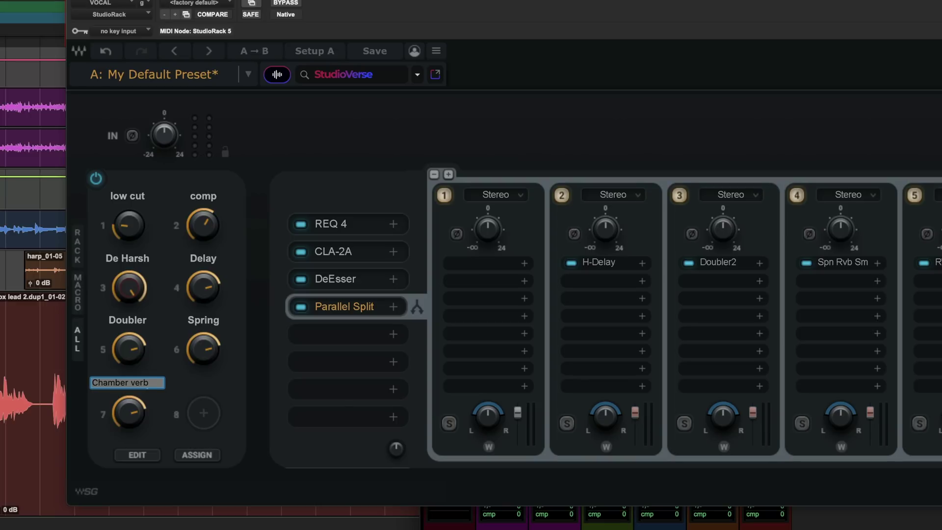
pyautogui.press('Return')
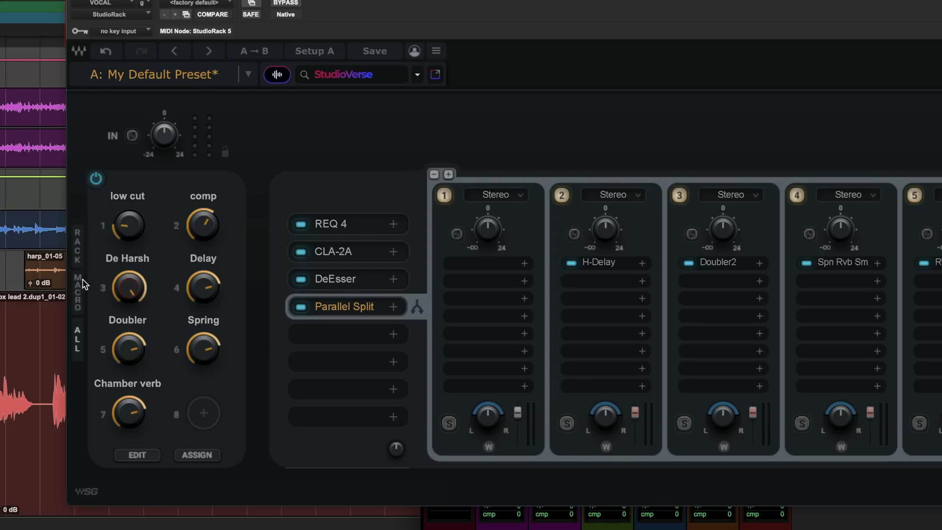
# Show only the macros, play the session and fine-tune the low cut, comp and De Harsh macros on the vocal.
pyautogui.click(76, 296)
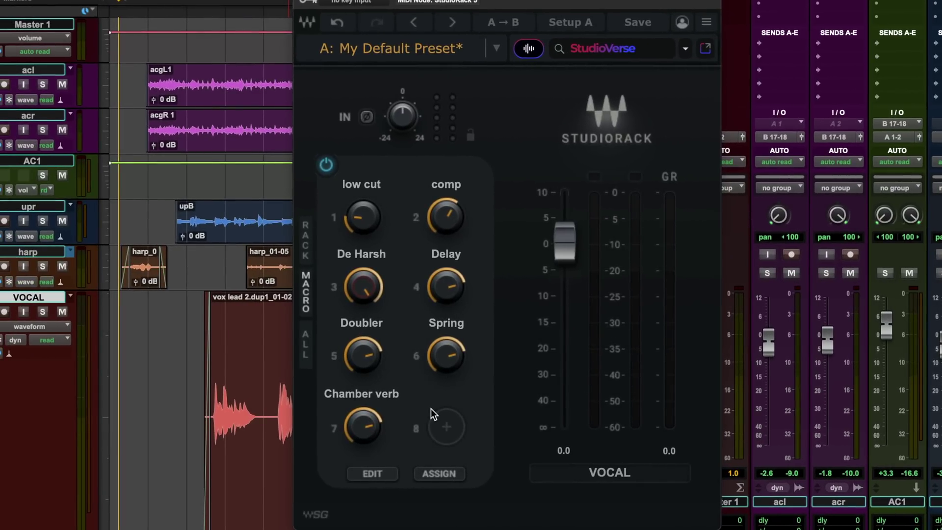
pyautogui.press('space')
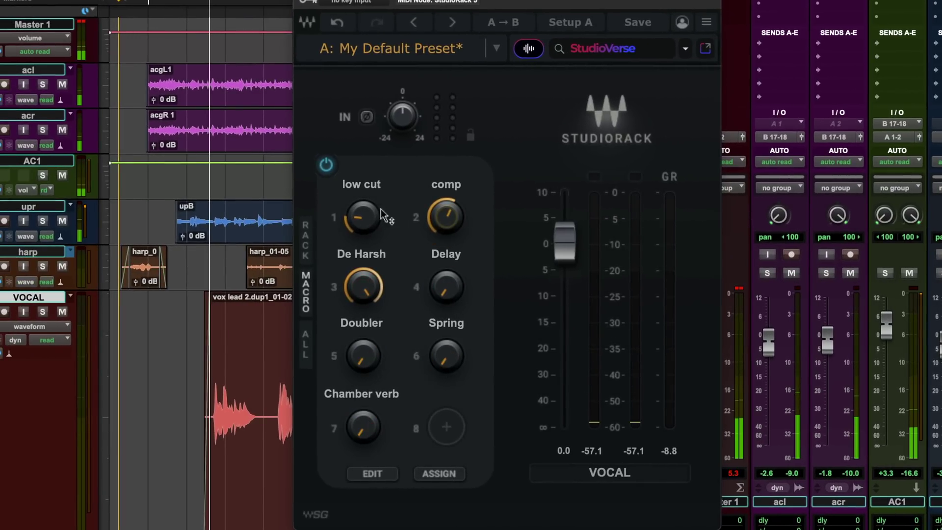
pyautogui.moveTo(362, 216)
pyautogui.mouseDown()
pyautogui.moveTo(362, 189)
pyautogui.moveTo(362, 228)
pyautogui.mouseUp()
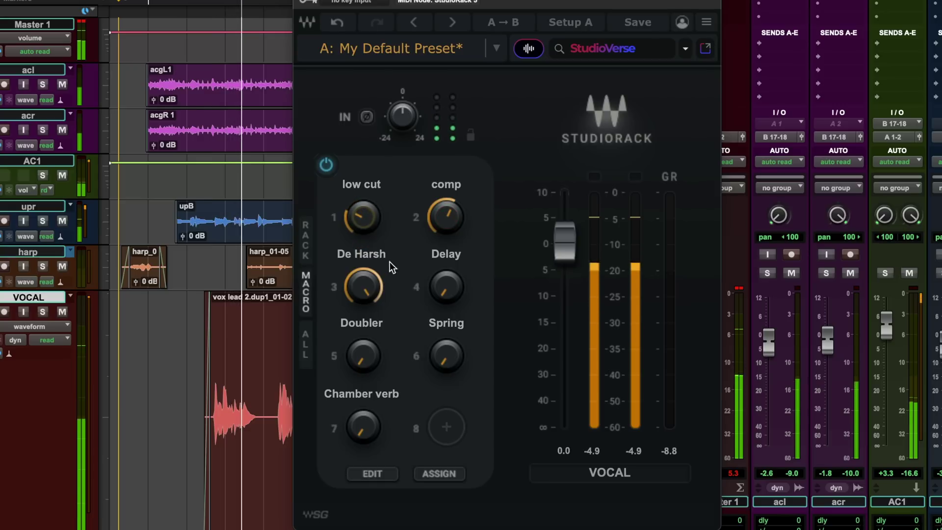
pyautogui.moveTo(446, 226); pyautogui.dragTo(446, 220)
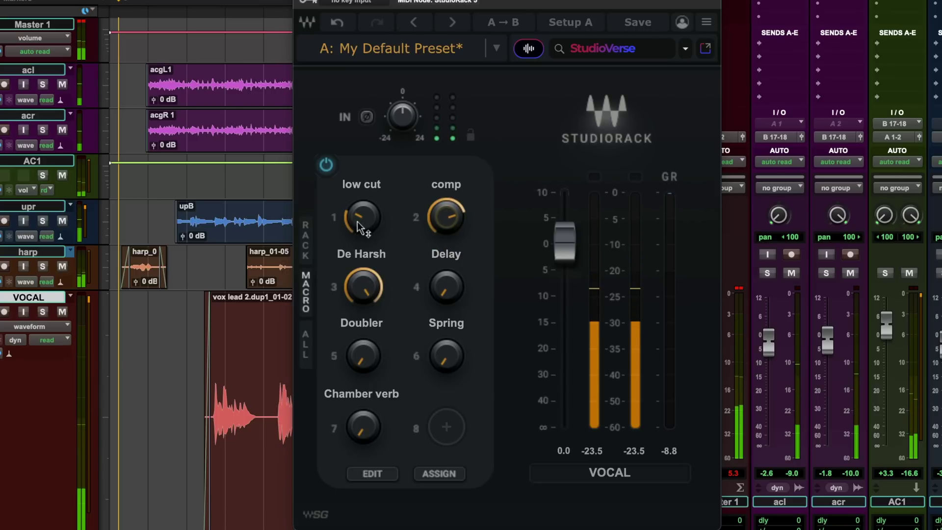
pyautogui.moveTo(364, 296); pyautogui.dragTo(364, 299)
pyautogui.moveTo(448, 210); pyautogui.dragTo(448, 212)
pyautogui.moveTo(358, 226); pyautogui.dragTo(358, 229)
pyautogui.moveTo(448, 212); pyautogui.dragTo(447, 211)
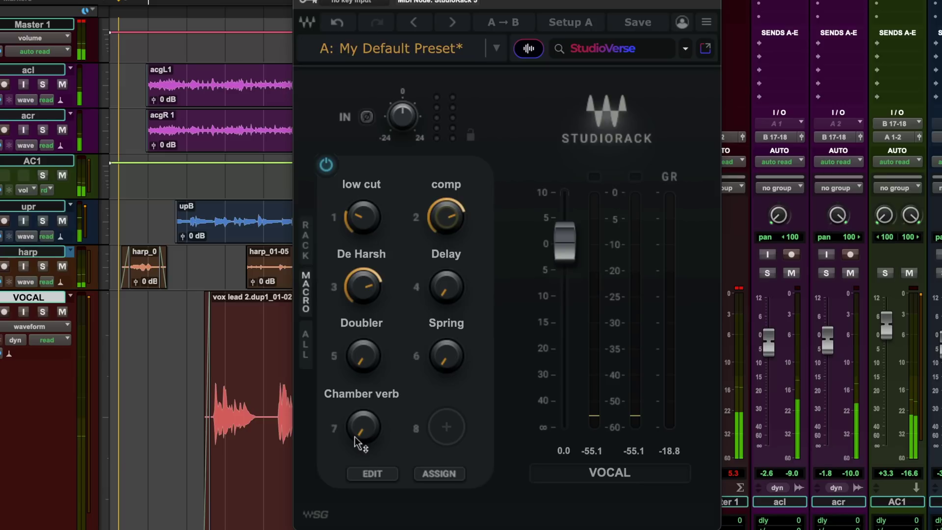
# Blend in the Delay, Doubler, Spring and Chamber verb macros during playback, with the Doubler at about -14.5.
pyautogui.moveTo(358, 436); pyautogui.dragTo(358, 438)
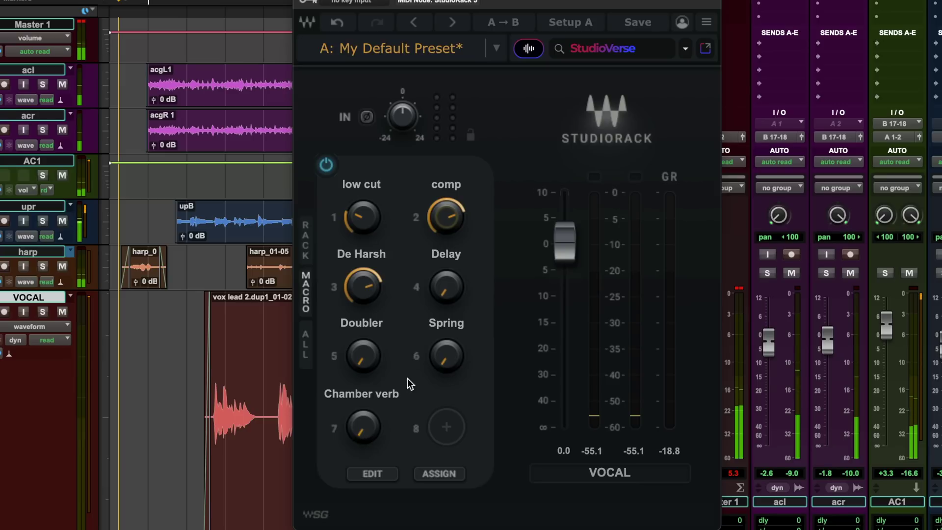
pyautogui.moveTo(454, 293); pyautogui.dragTo(454, 266)
pyautogui.moveTo(362, 355); pyautogui.dragTo(362, 339)
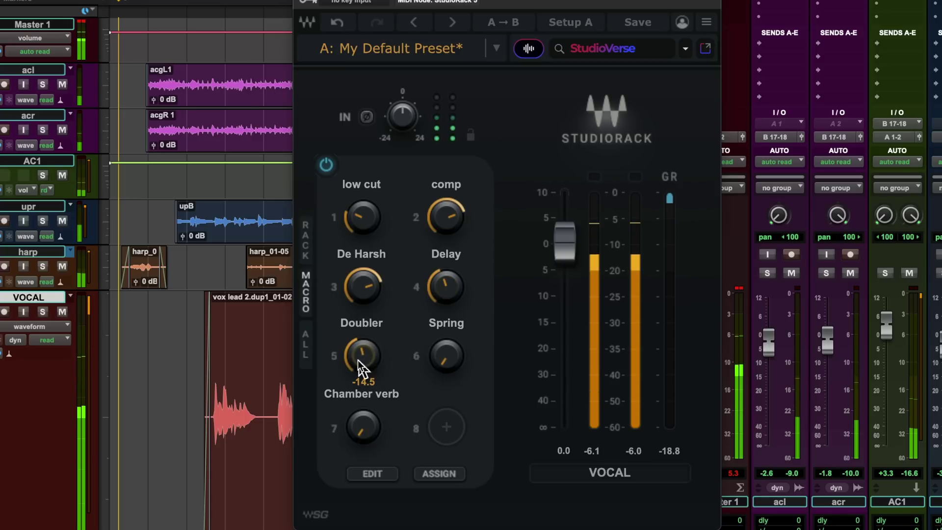
pyautogui.moveTo(446, 361); pyautogui.dragTo(446, 351)
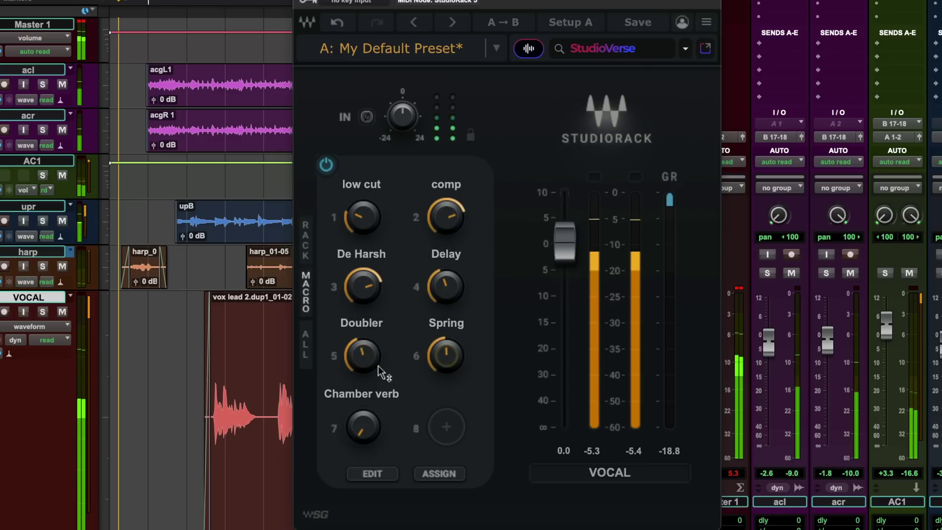
pyautogui.moveTo(363, 431); pyautogui.dragTo(363, 427)
pyautogui.moveTo(447, 353); pyautogui.dragTo(447, 354)
pyautogui.moveTo(446, 286); pyautogui.dragTo(446, 289)
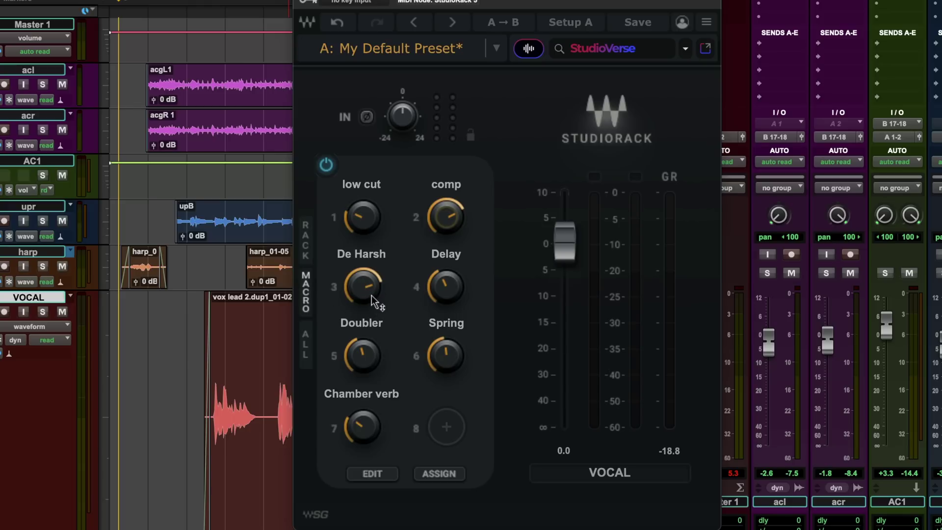
# Invert the De Harsh macro's control range and readjust the DeEsser threshold with that macro.
pyautogui.click(376, 475)
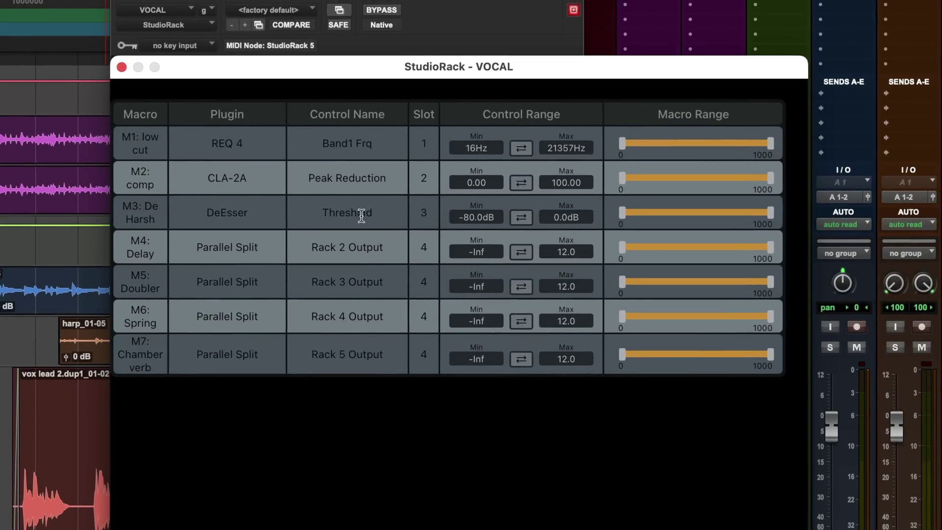
pyautogui.click(520, 219)
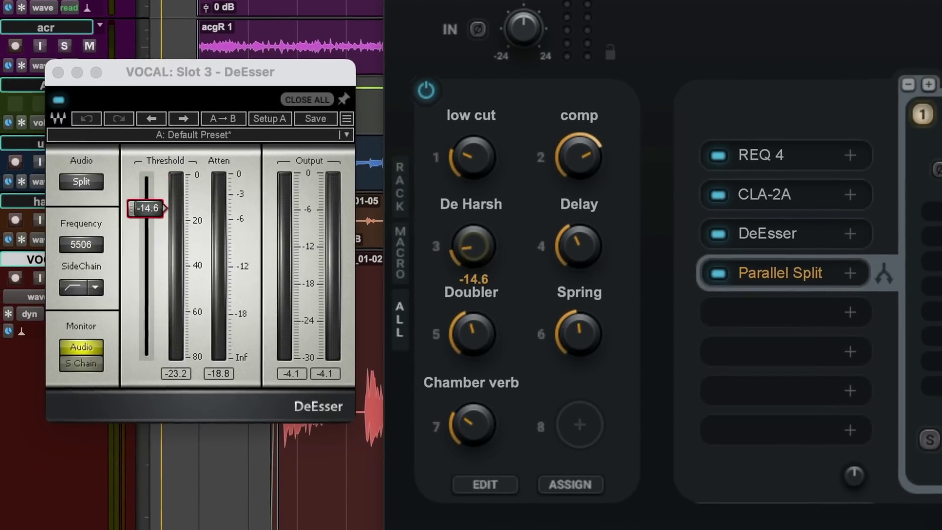
pyautogui.moveTo(472, 245)
pyautogui.mouseDown()
pyautogui.moveTo(472, 287)
pyautogui.moveTo(472, 246)
pyautogui.mouseUp()
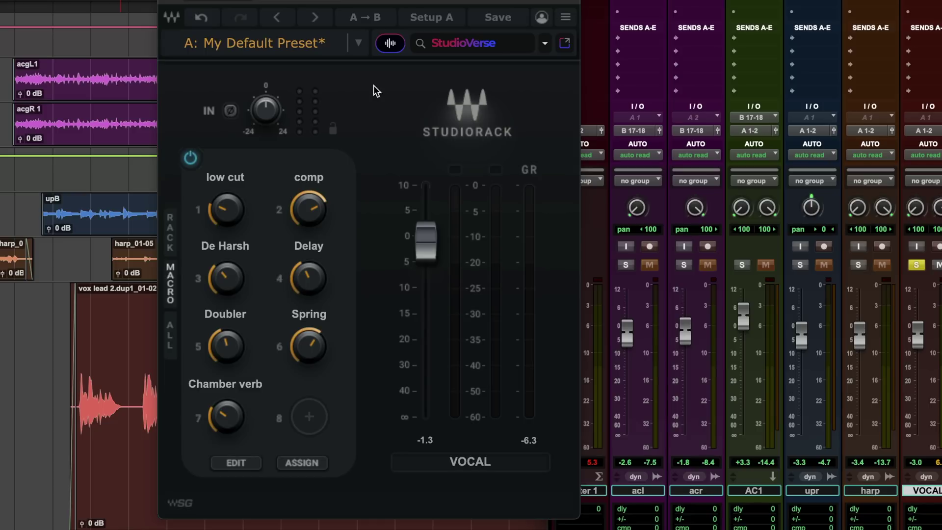
# Start saving the rack to StudioVerse as a chain named "Radio Ready Vocal" and add the Folk tag.
pyautogui.click(358, 43)
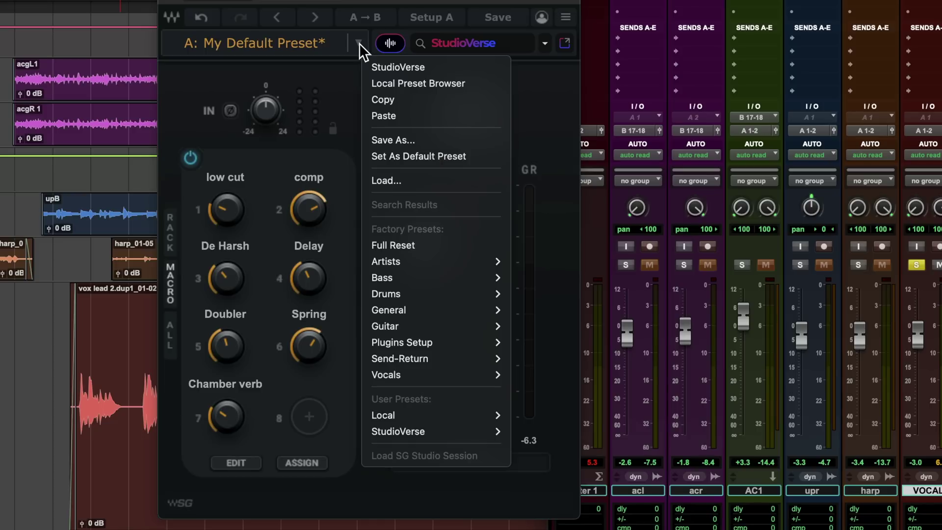
pyautogui.click(420, 140)
pyautogui.write('Radio Ready V')
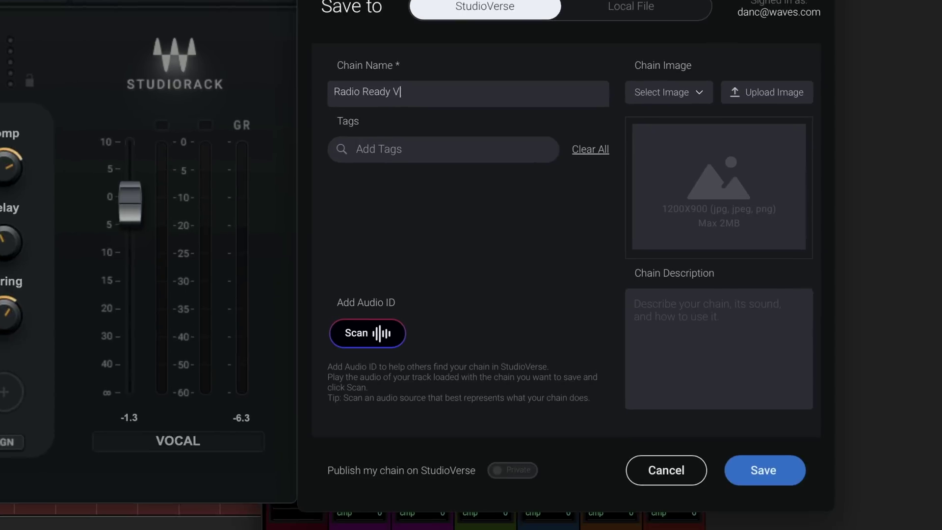
pyautogui.write('ocal')
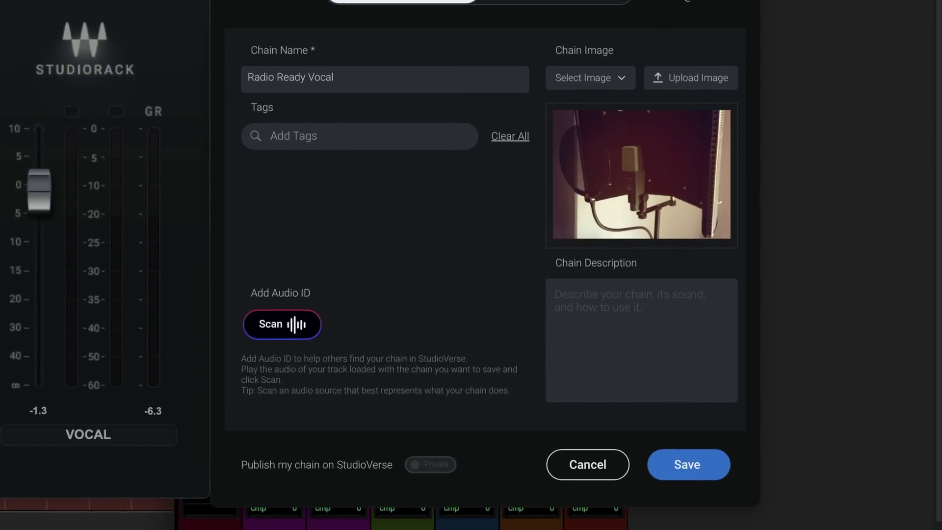
pyautogui.click(323, 136)
pyautogui.write('folk')
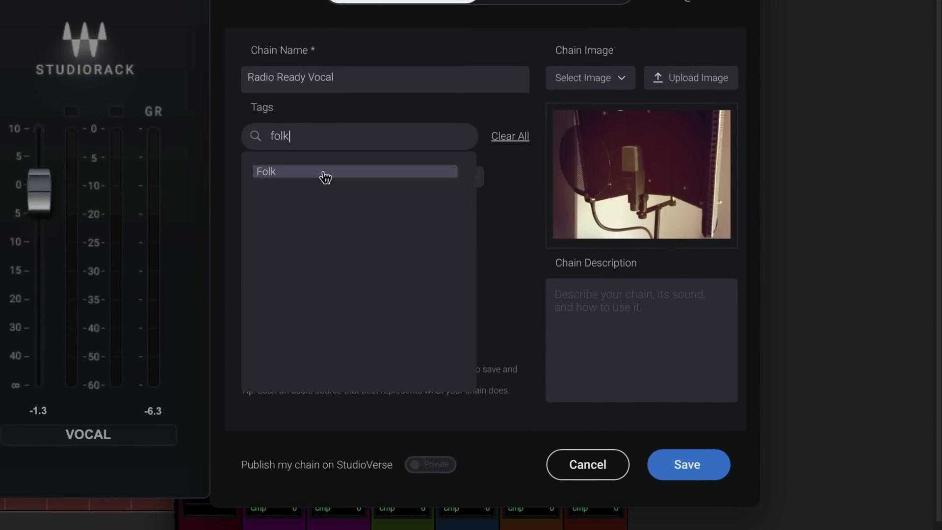
pyautogui.click(324, 177)
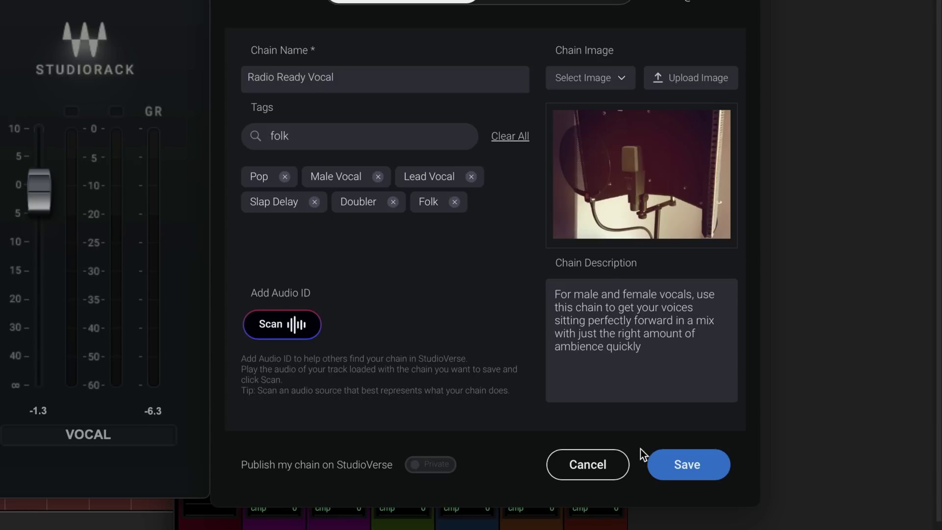
# Scan the vocal to add an Audio ID, then save the chain as public on StudioVerse.
pyautogui.click(278, 333)
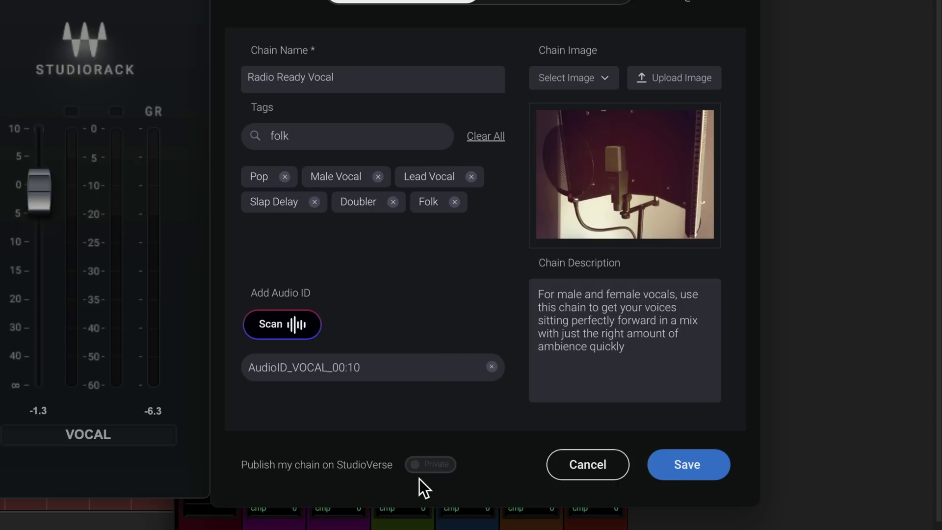
pyautogui.click(426, 464)
pyautogui.click(684, 466)
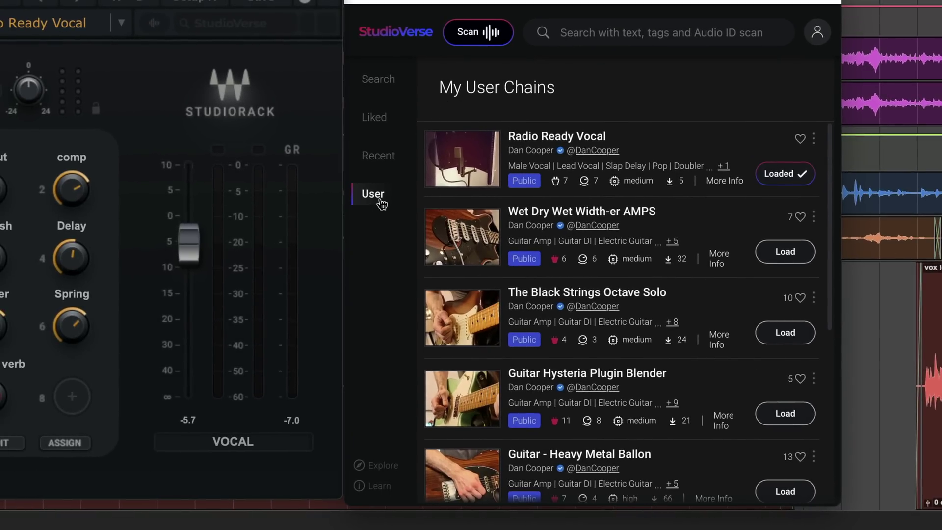
# Like the Radio Ready Vocal and Rich Lead Vocal chains in StudioVerse and list the liked chains.
pyautogui.click(800, 139)
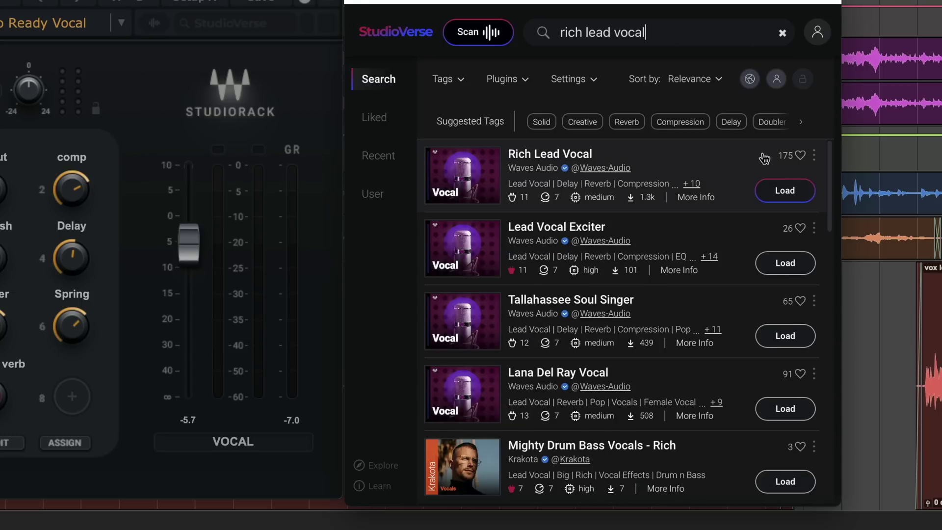
pyautogui.click(800, 156)
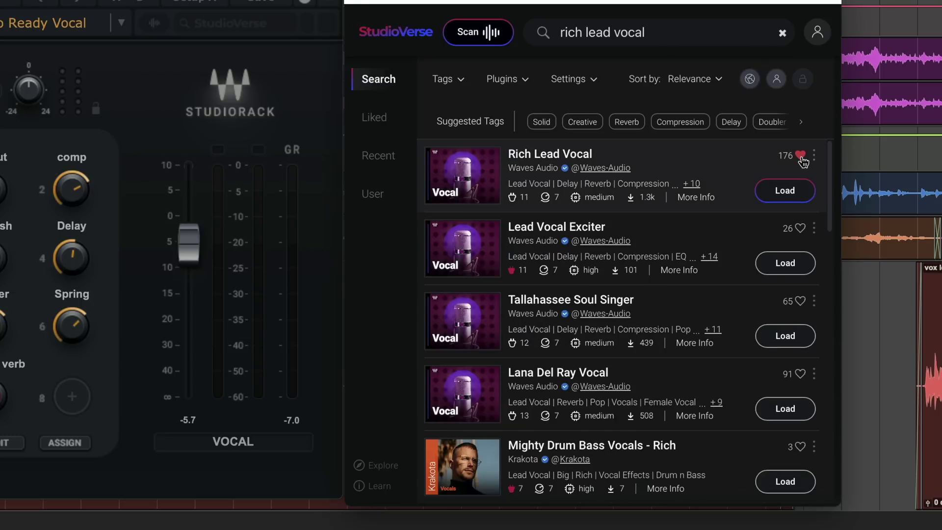
pyautogui.click(374, 118)
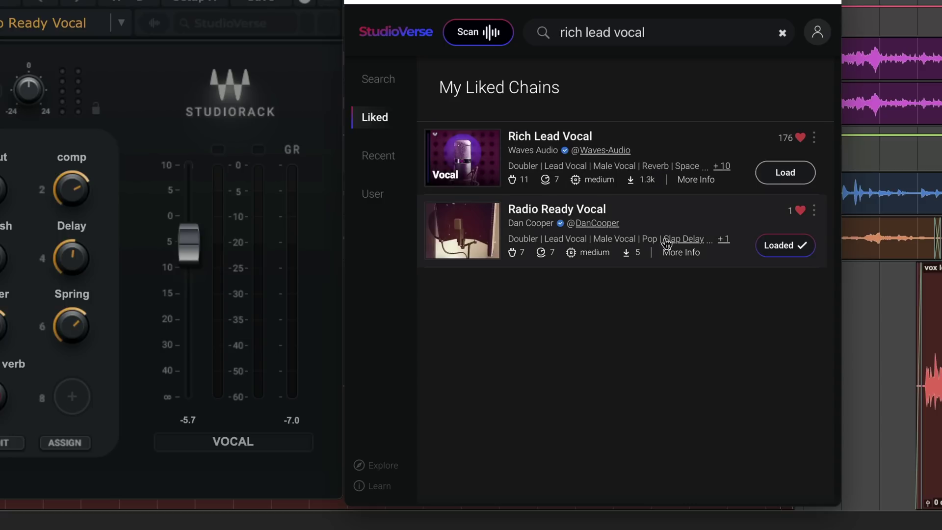
# Compare the two liked chains on the vocal by alternately loading Rich Lead Vocal and Radio Ready Vocal.
pyautogui.click(785, 172)
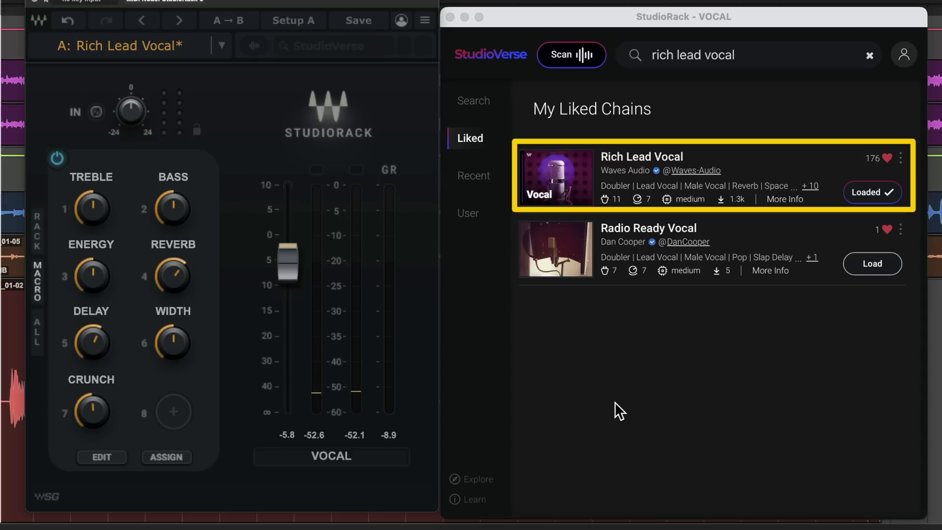
pyautogui.click(872, 263)
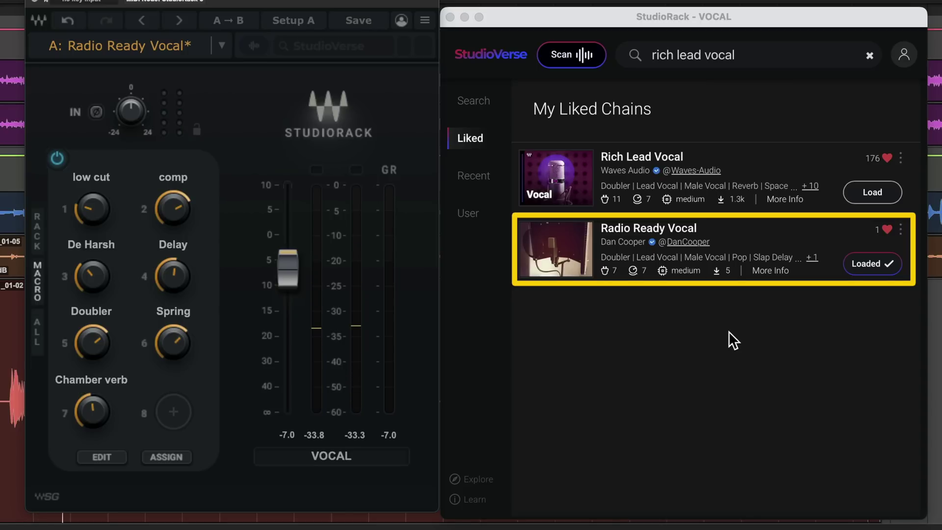
pyautogui.click(872, 192)
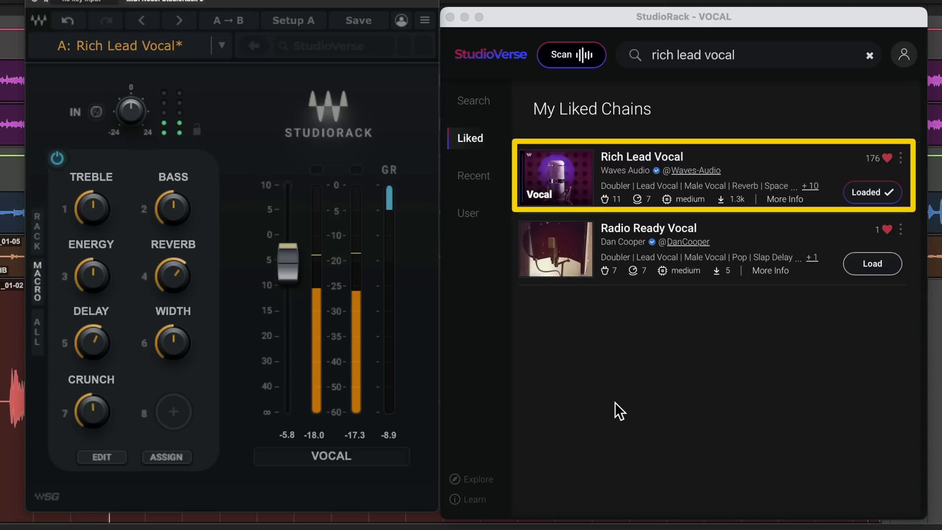
pyautogui.click(872, 263)
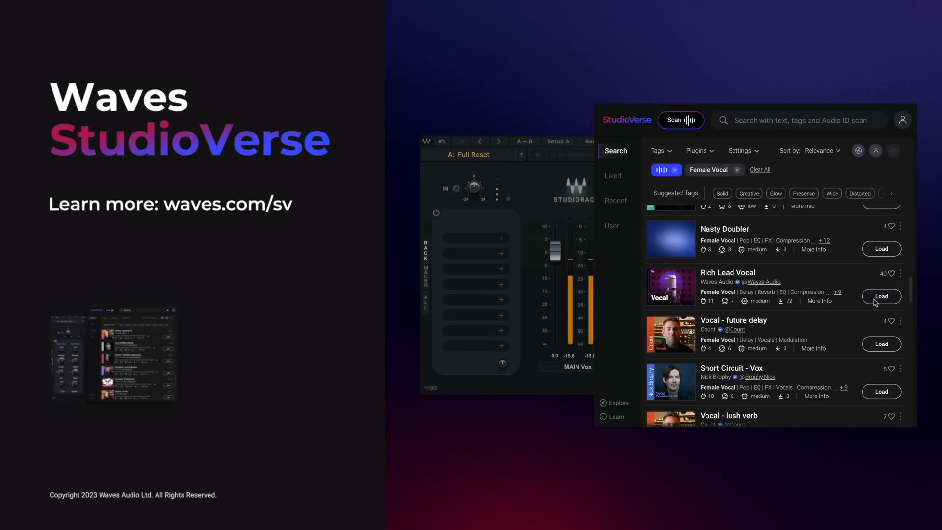
# Load the Rich Lead Vocal chain from the Female Vocal results onto MAIN Vox and adjust its Reverb macro.
pyautogui.click(874, 300)
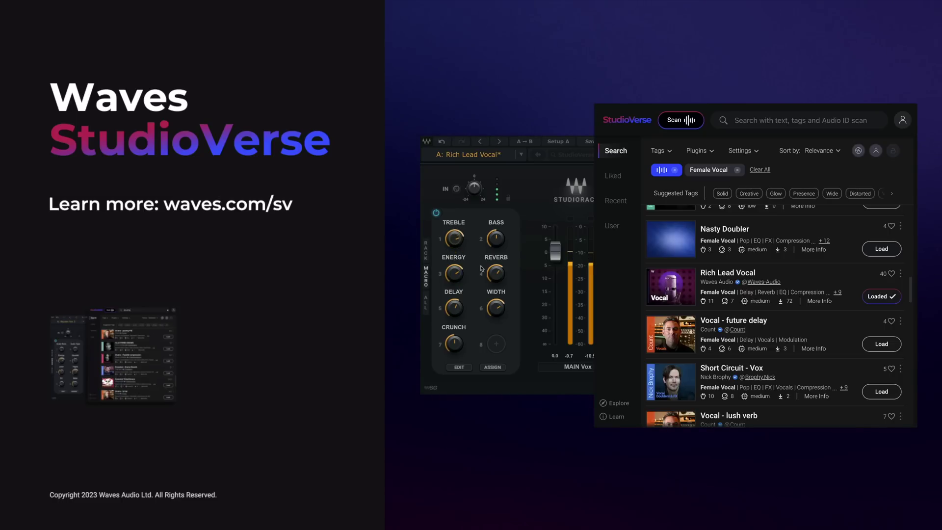
pyautogui.click(495, 279)
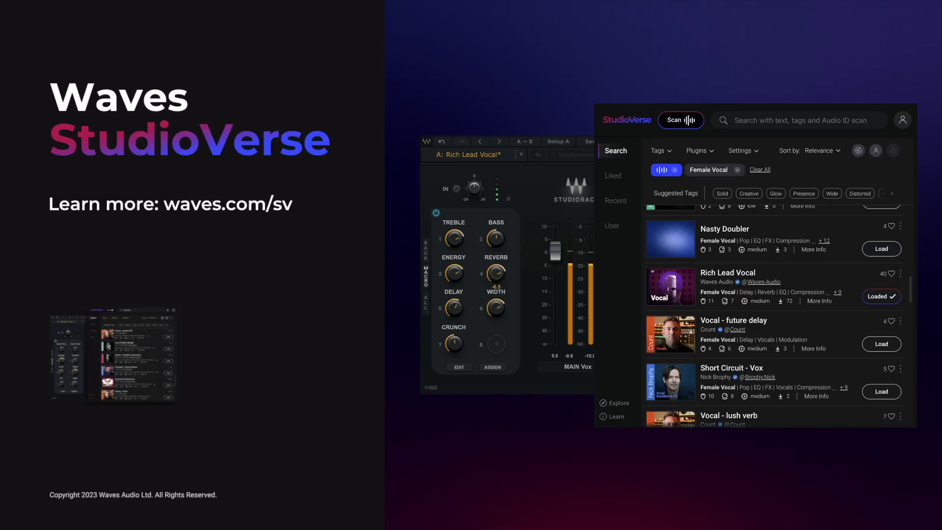